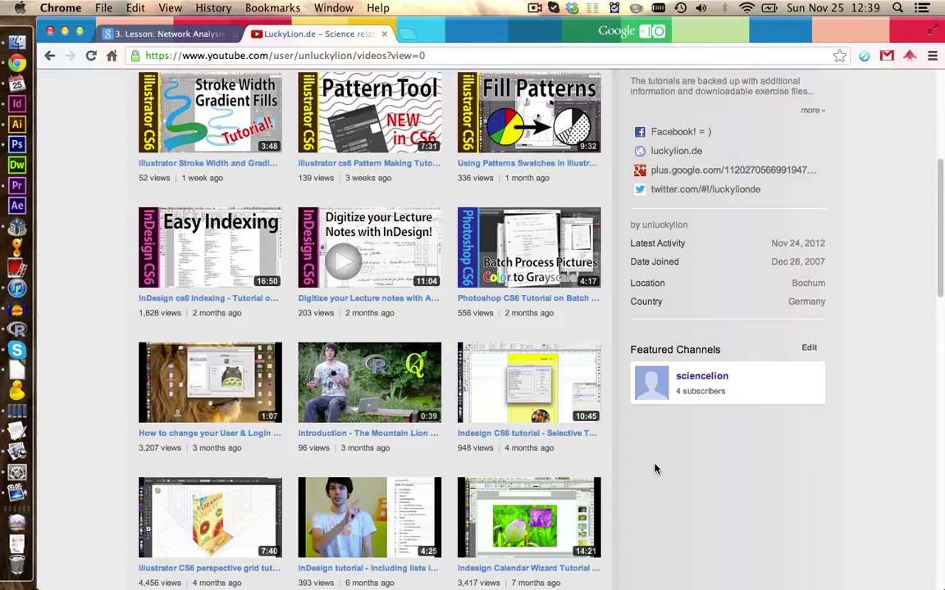
Open the illustrator CS6 perspective grid tutorial for editing from the Video Manager and examine the custom thumbnail file size limit.
scroll(654, 525, up, 5)
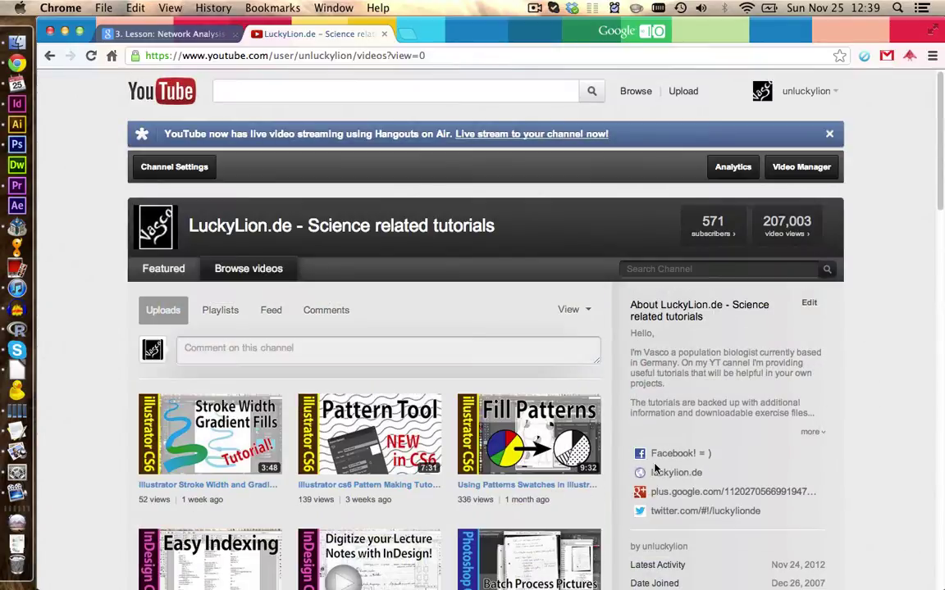
click(796, 178)
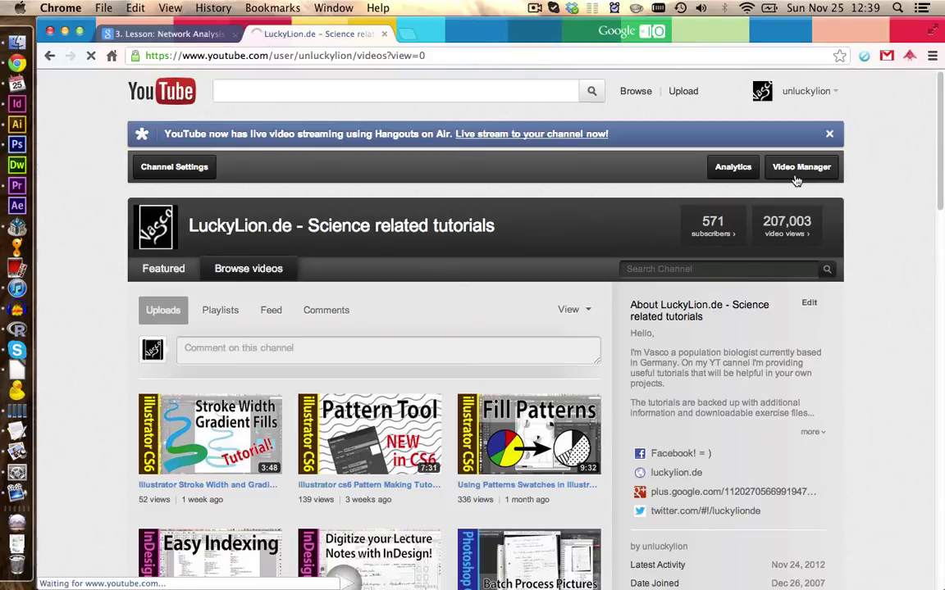
scroll(591, 386, down, 5)
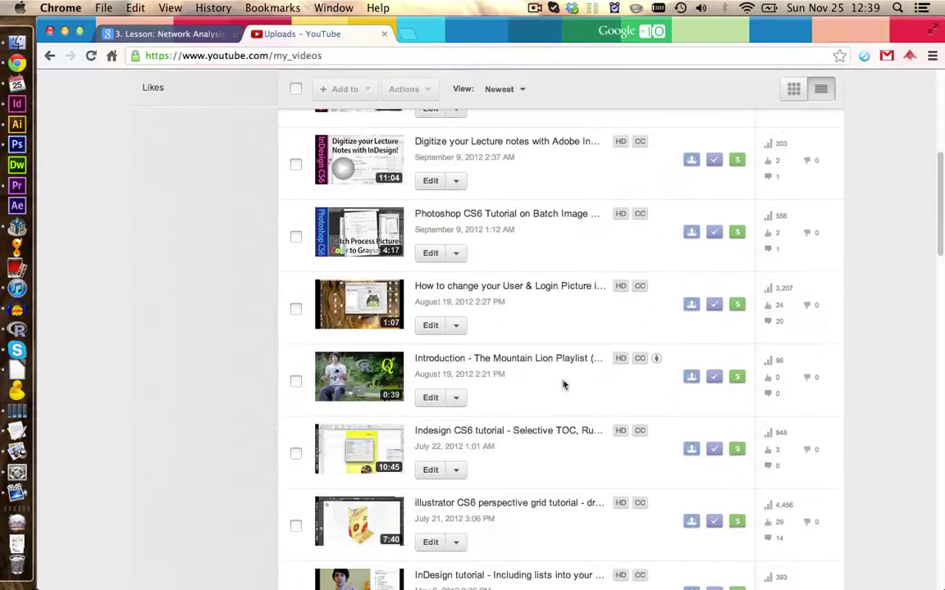
click(429, 547)
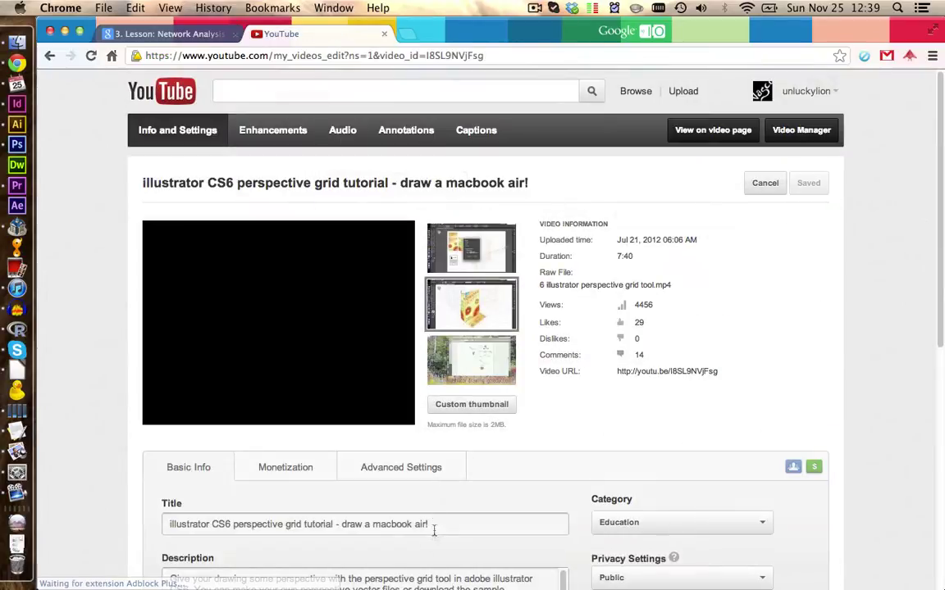
click(480, 408)
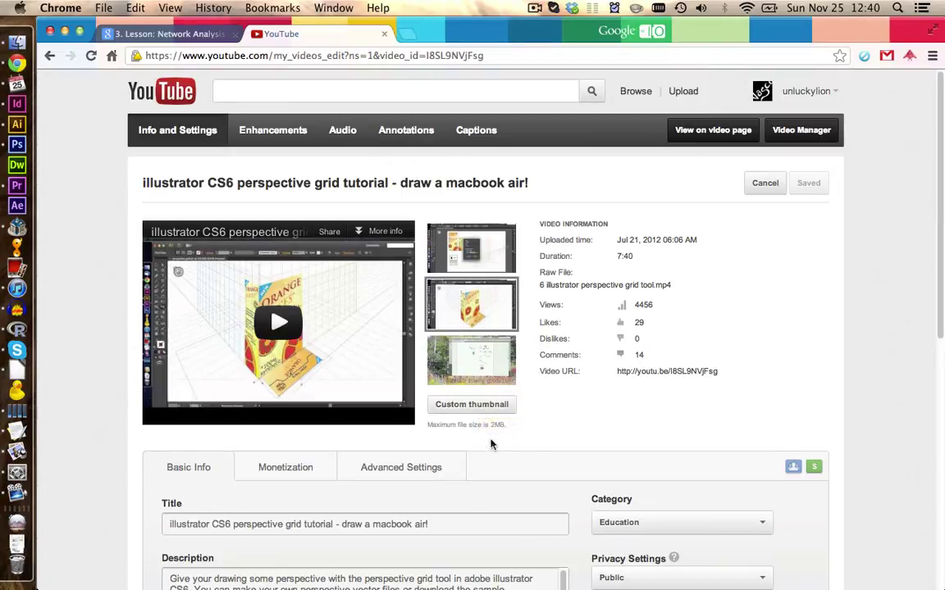
triple_click(495, 427)
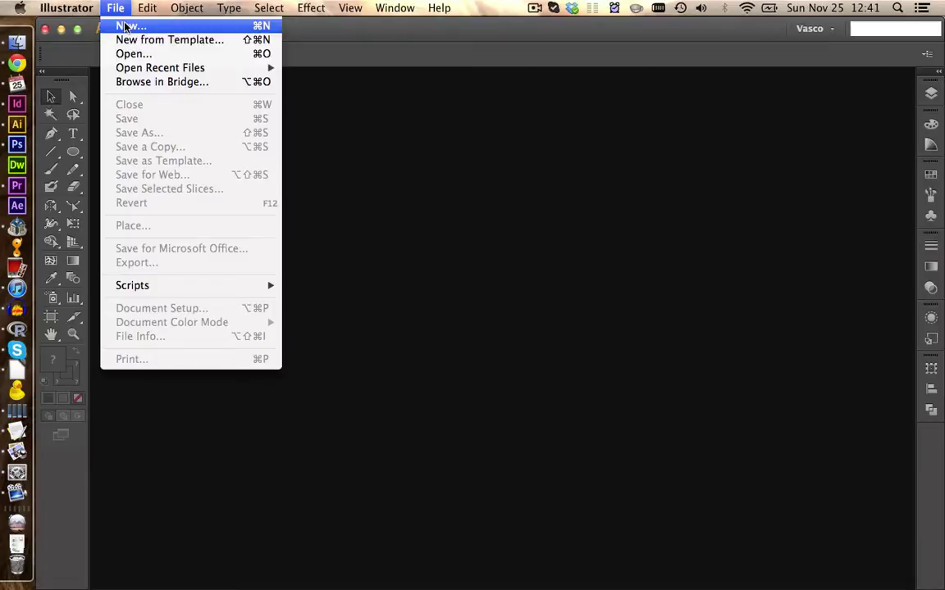
In Illustrator, create a 1280 x 800 document from the Web profile with Align New Objects to Pixel Grid turned off.
click(127, 25)
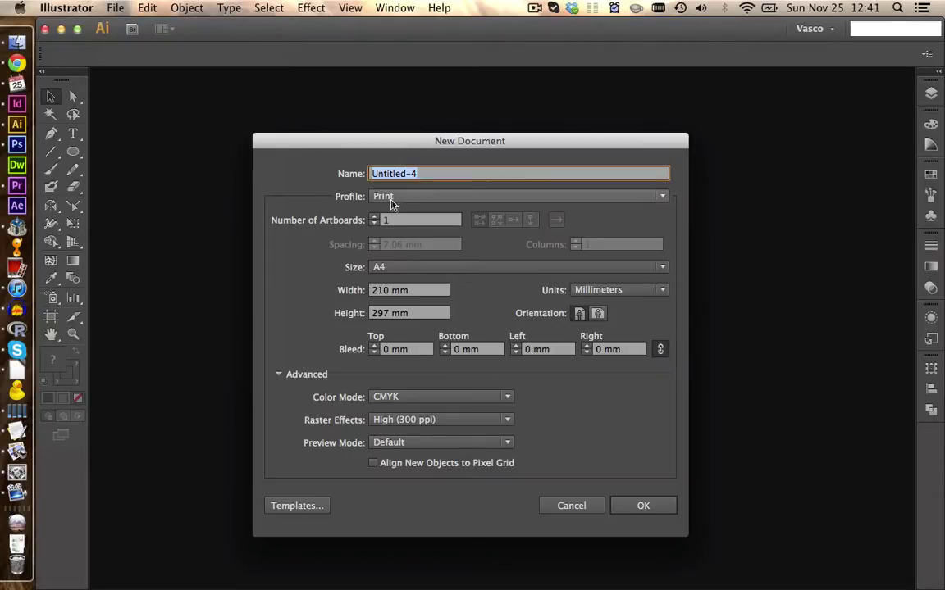
click(392, 199)
click(395, 247)
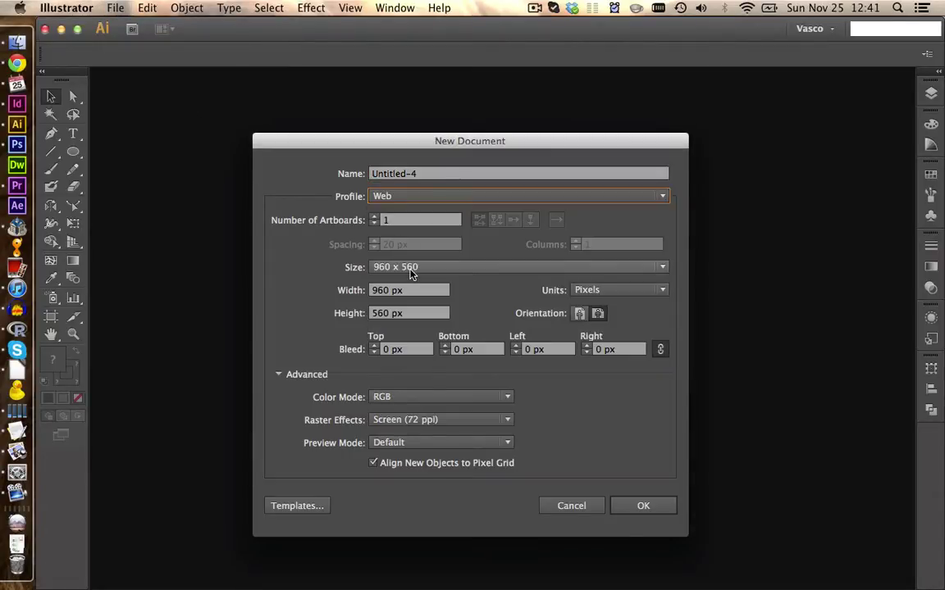
click(410, 270)
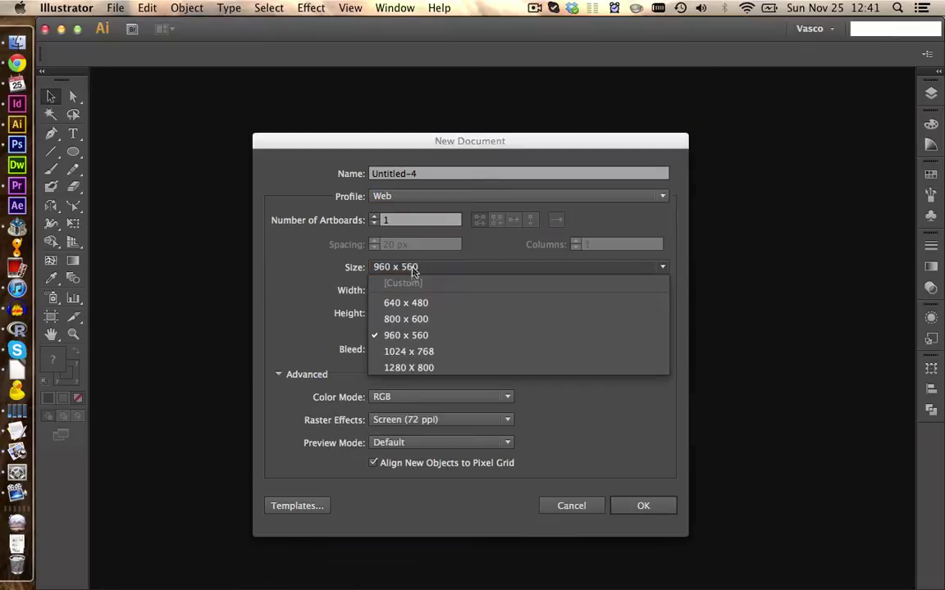
click(417, 369)
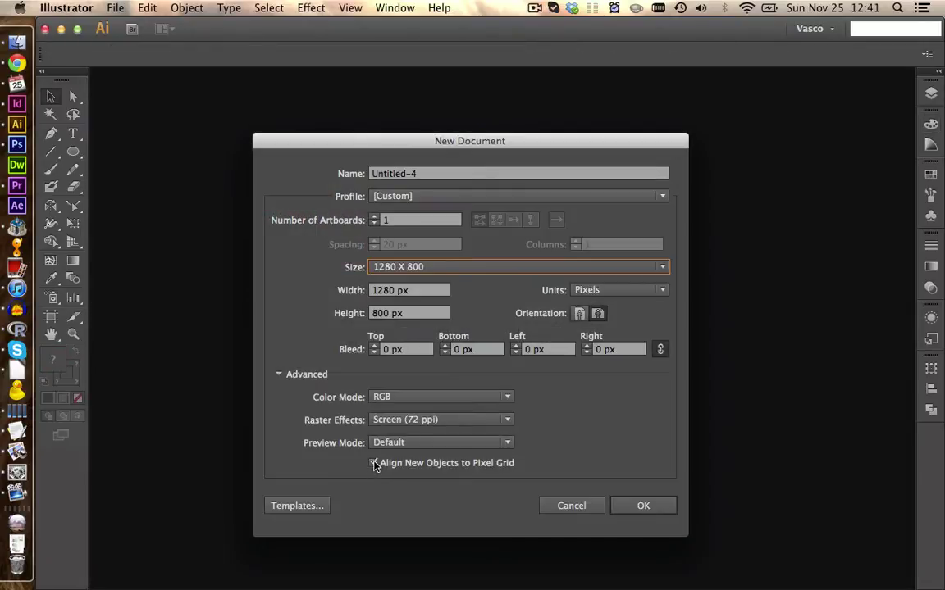
click(373, 463)
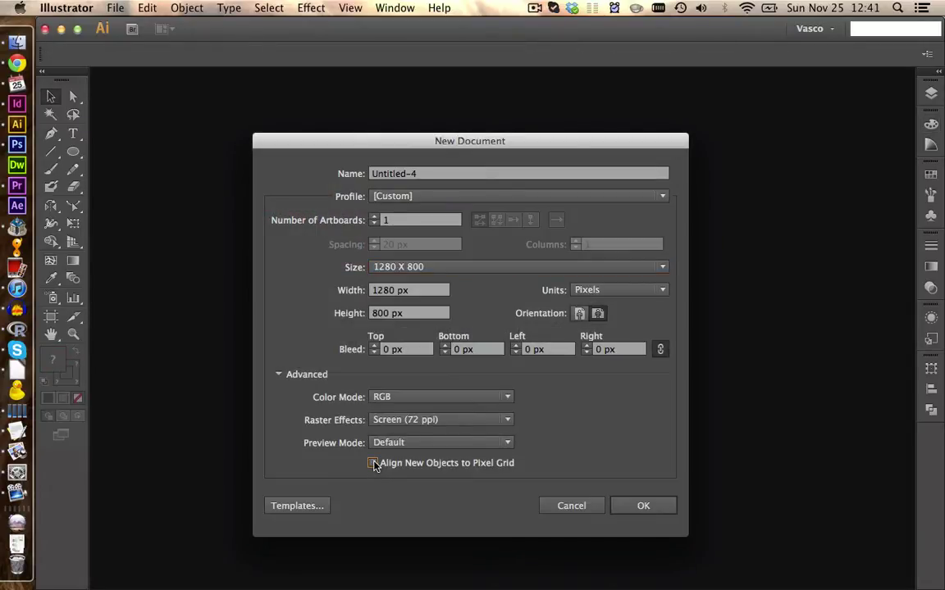
click(633, 506)
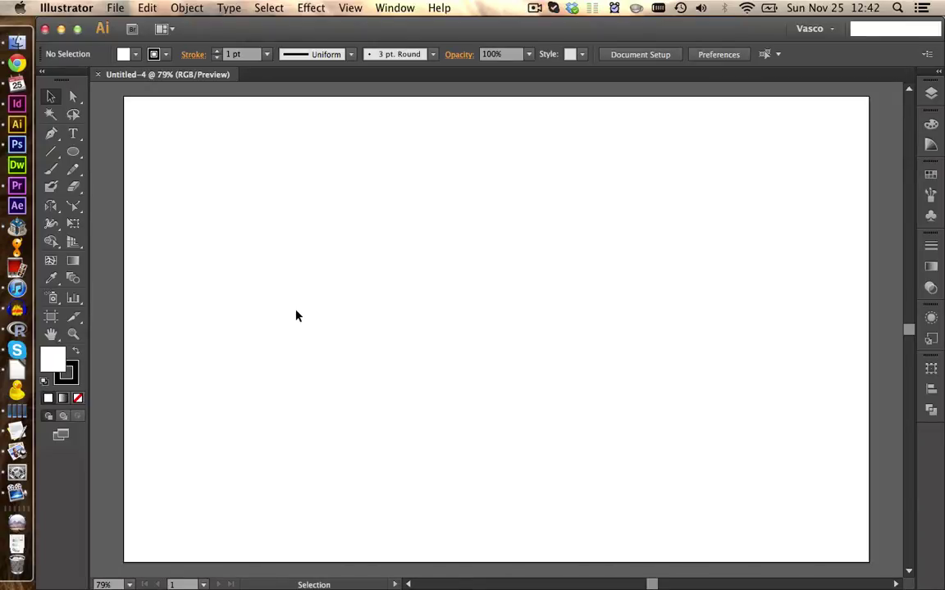
Check the channel's existing thumbnails in Chrome, and back in Illustrator draw a tall purple-filled rectangle over the artboard's left edge.
click(16, 64)
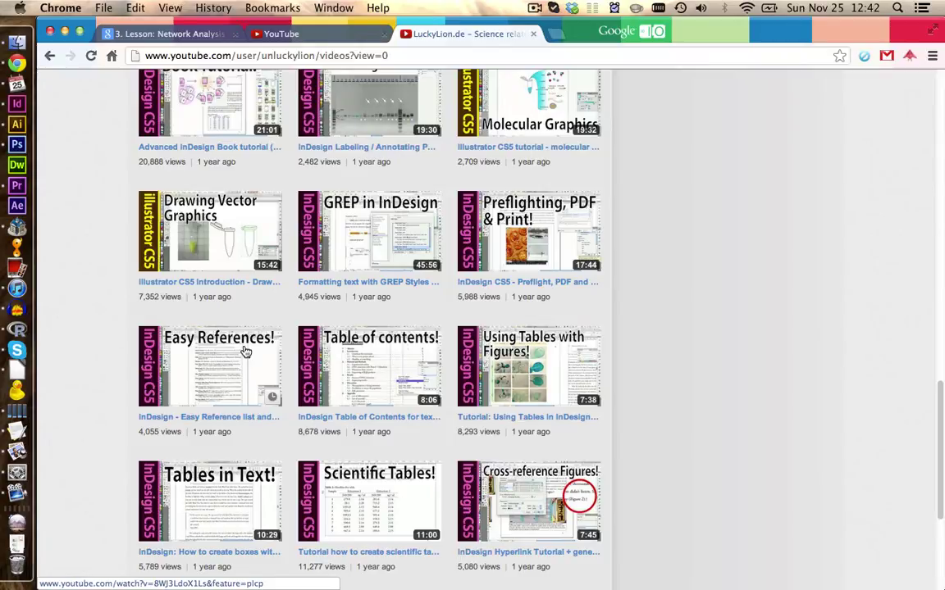
click(17, 124)
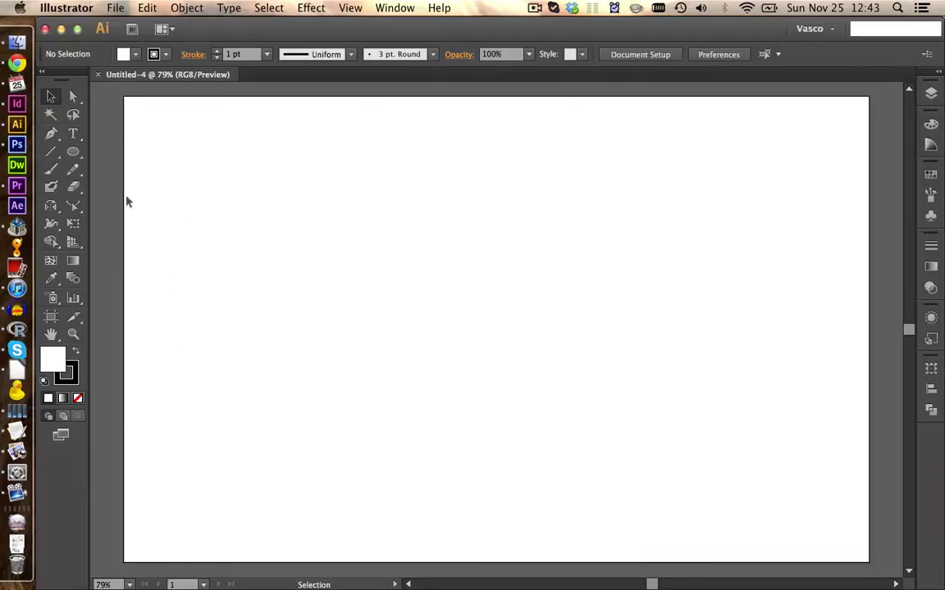
drag(73, 152, 112, 150)
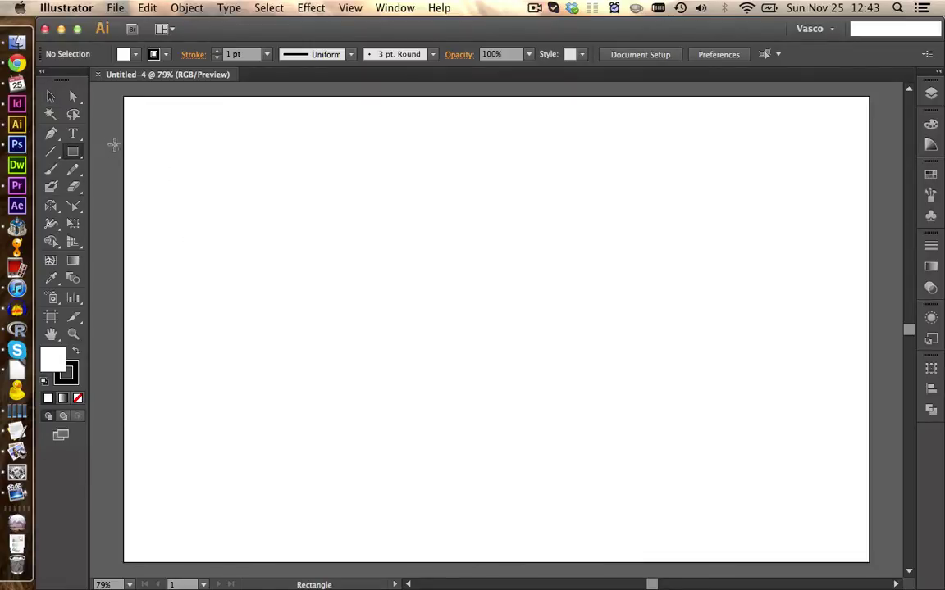
drag(98, 82, 274, 574)
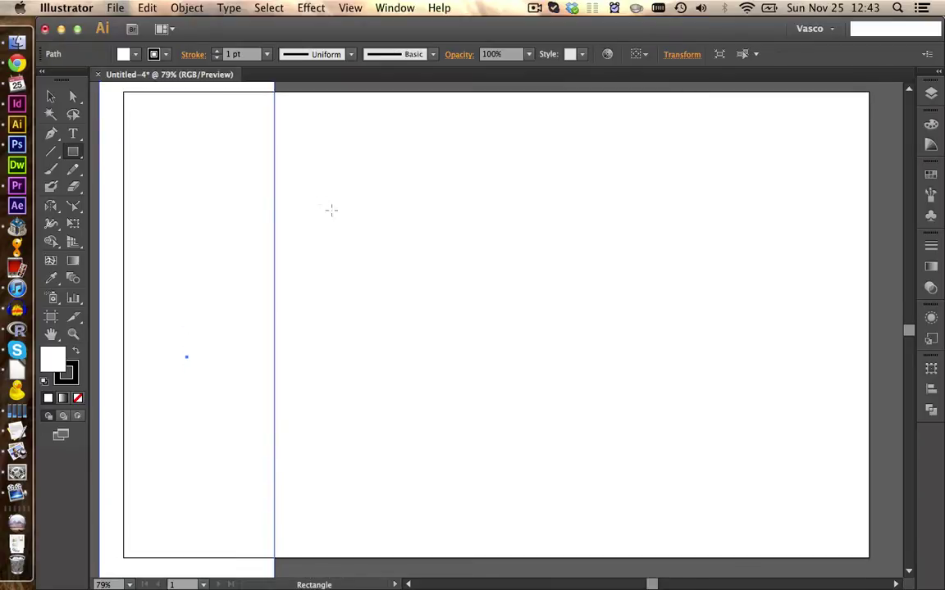
click(125, 54)
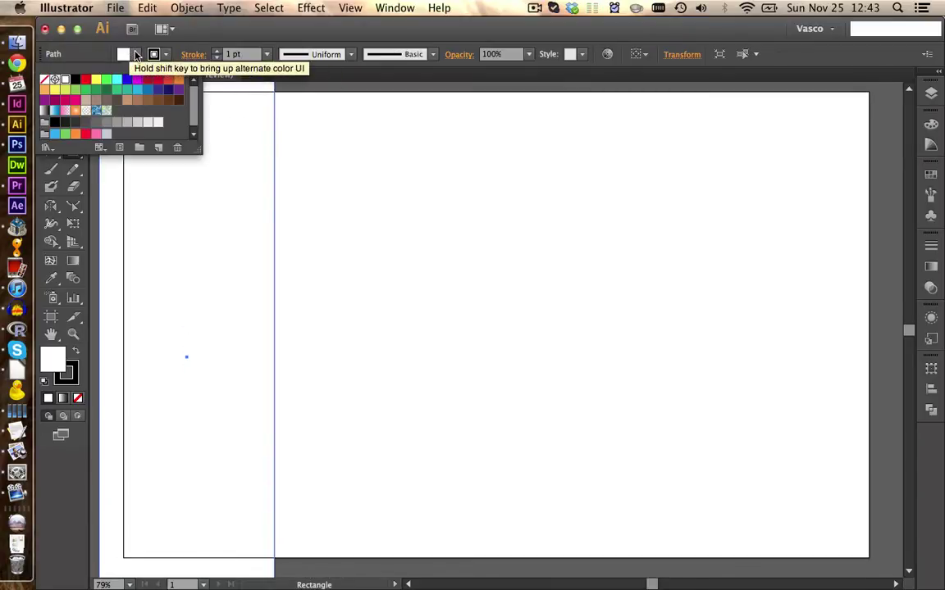
click(178, 94)
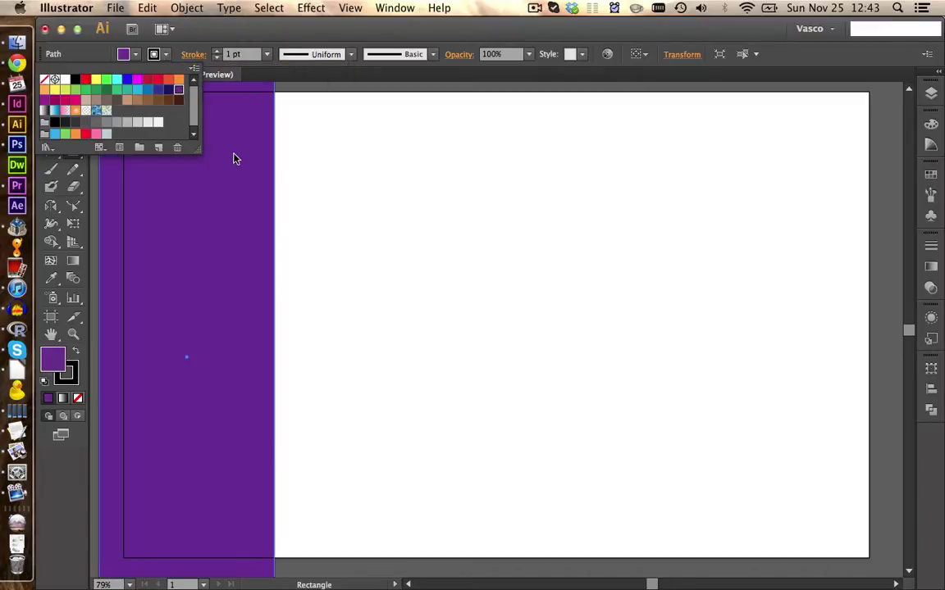
Give the purple rectangle a light purple stroke with color B270ED and a weight of 15 pt.
click(155, 54)
click(178, 88)
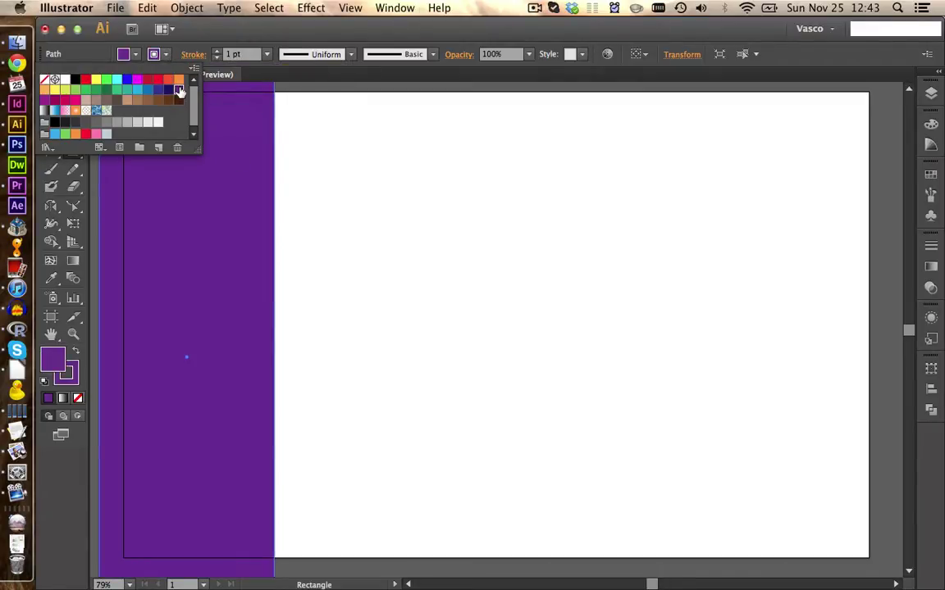
double_click(72, 370)
drag(401, 289, 375, 218)
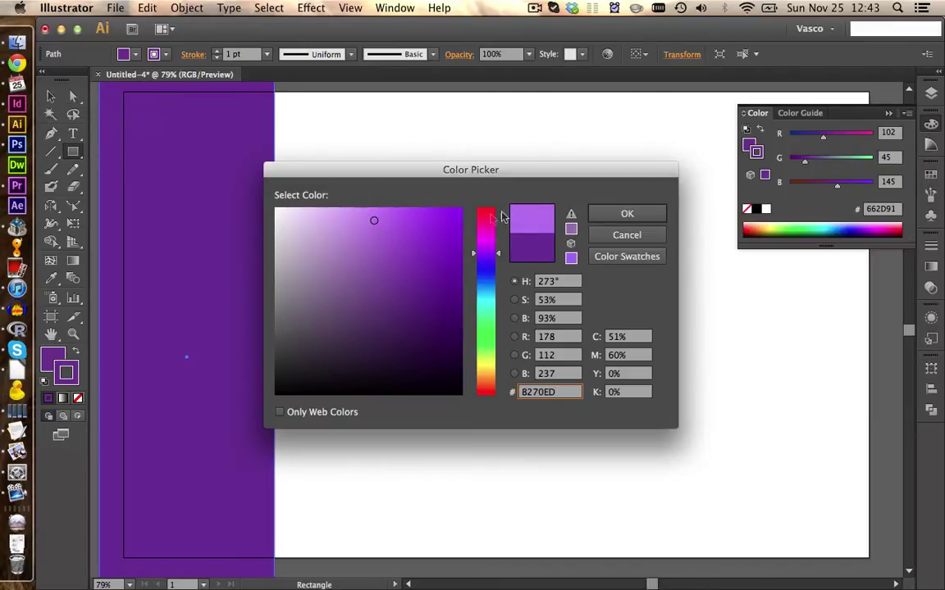
click(611, 213)
click(227, 54)
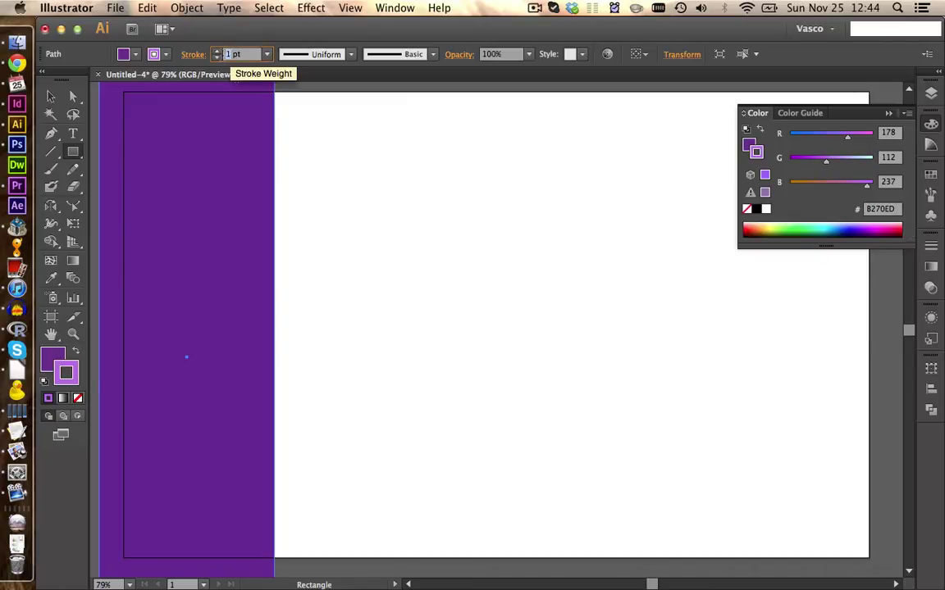
text(5)
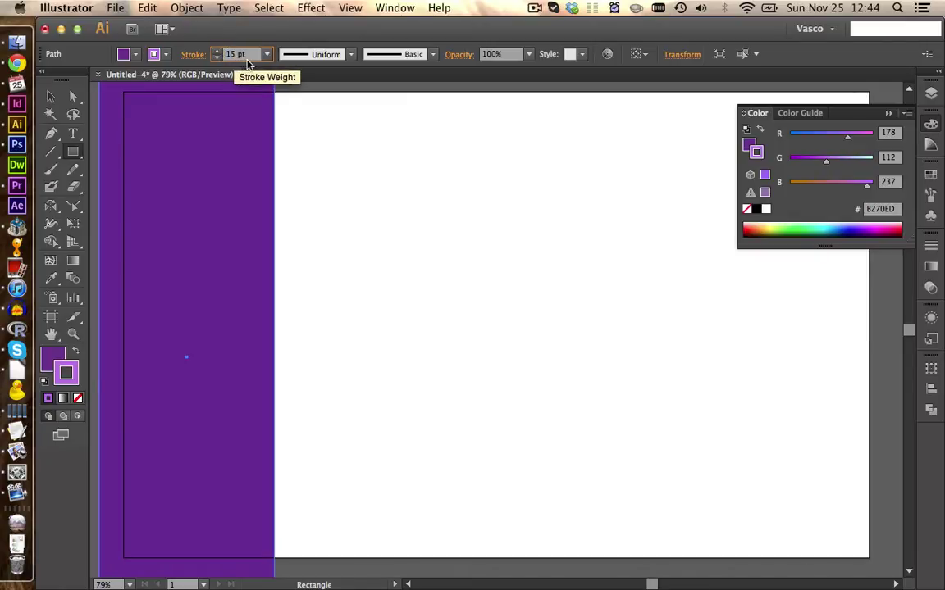
key(Return)
key(v)
click(306, 247)
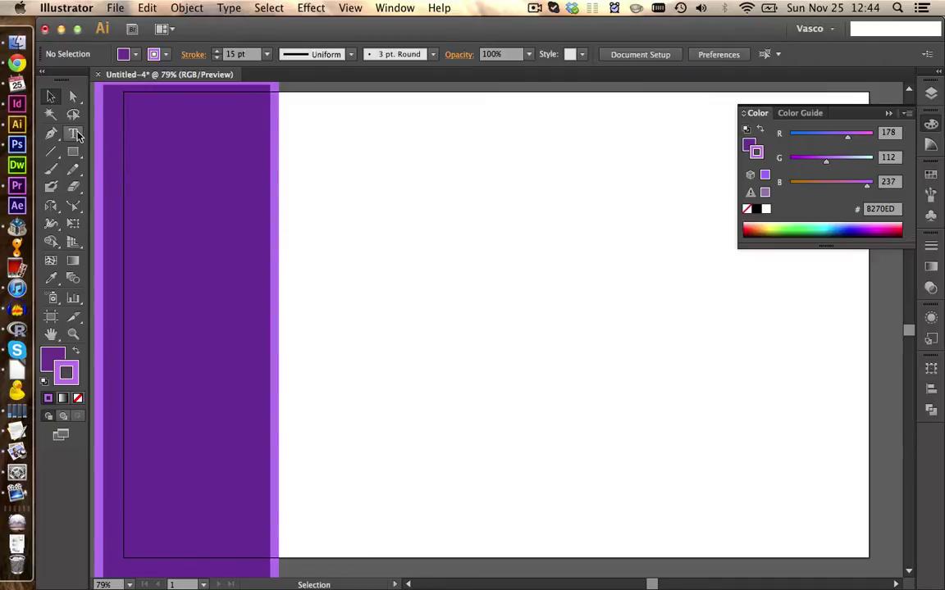
Add the text "InDesign CS6" on the white area beside the rectangle and scale it up proportionally to about 138 pt.
click(75, 134)
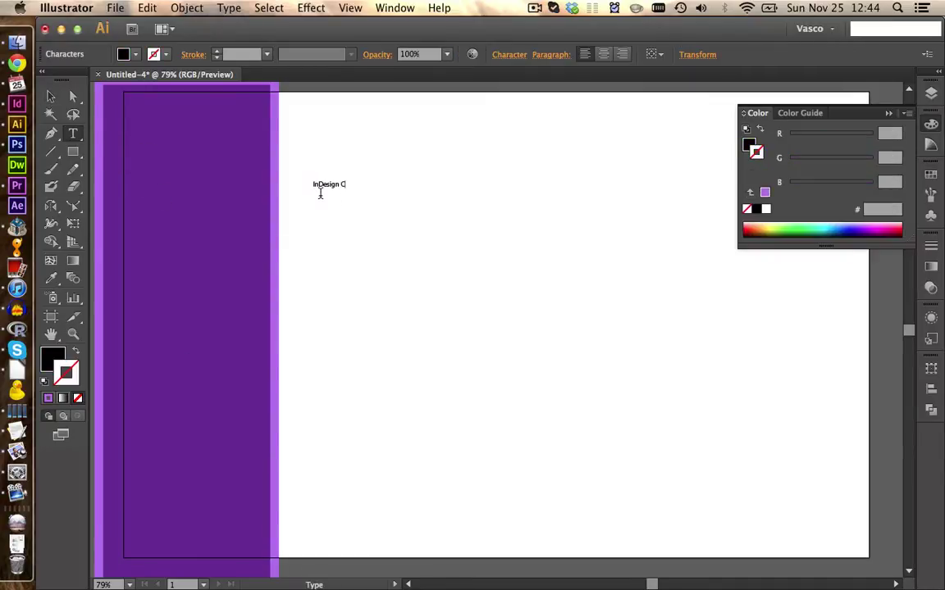
key(Escape)
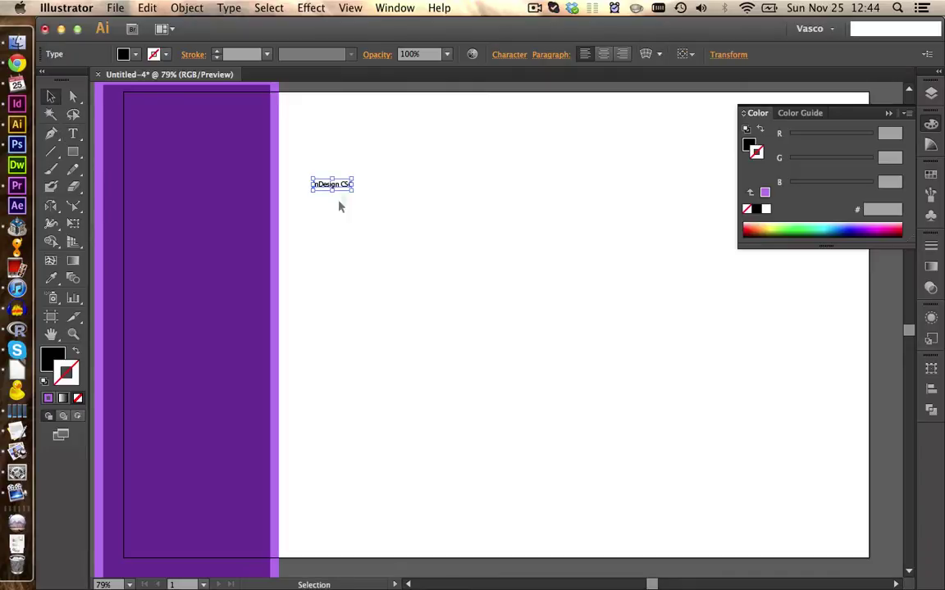
drag(353, 192, 755, 436)
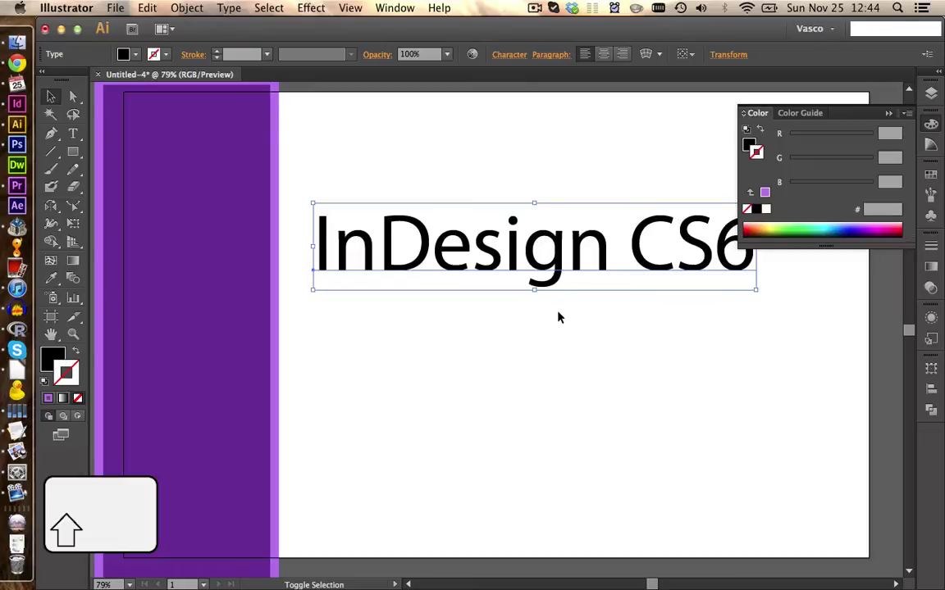
Set the font style of the InDesign CS6 text to Bold.
click(501, 58)
click(515, 99)
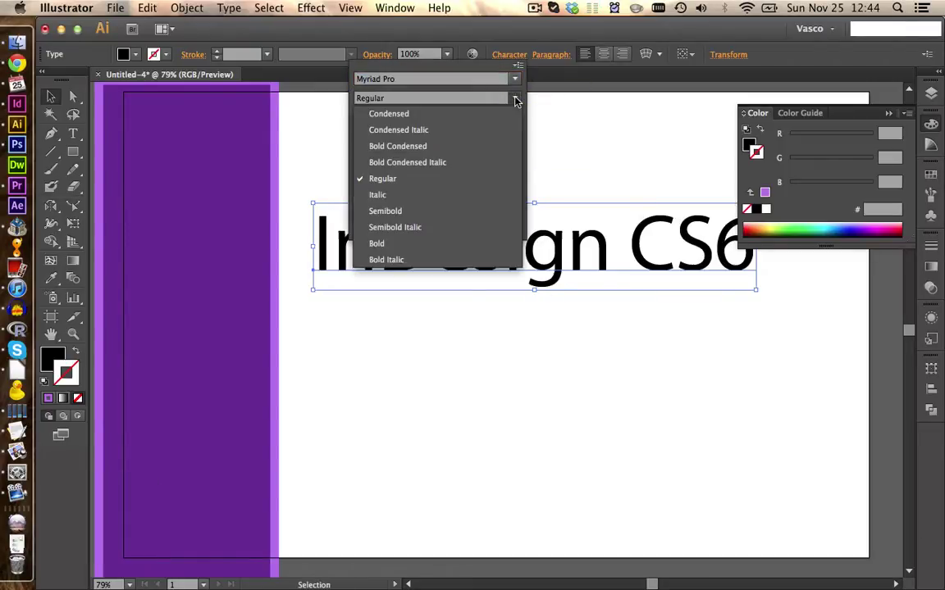
click(443, 245)
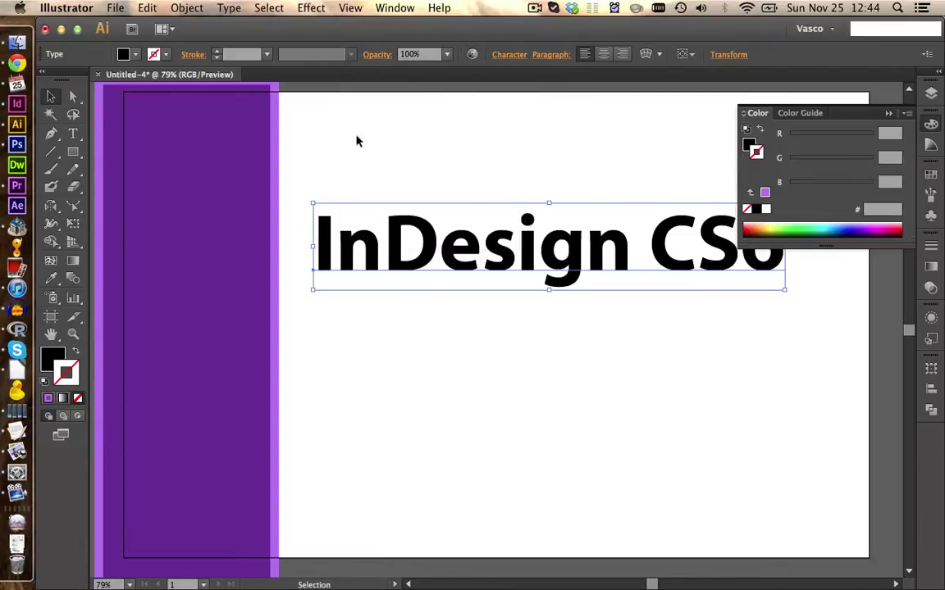
Sample the rectangle's colors for the text, using the light purple as its fill and no stroke.
key(i)
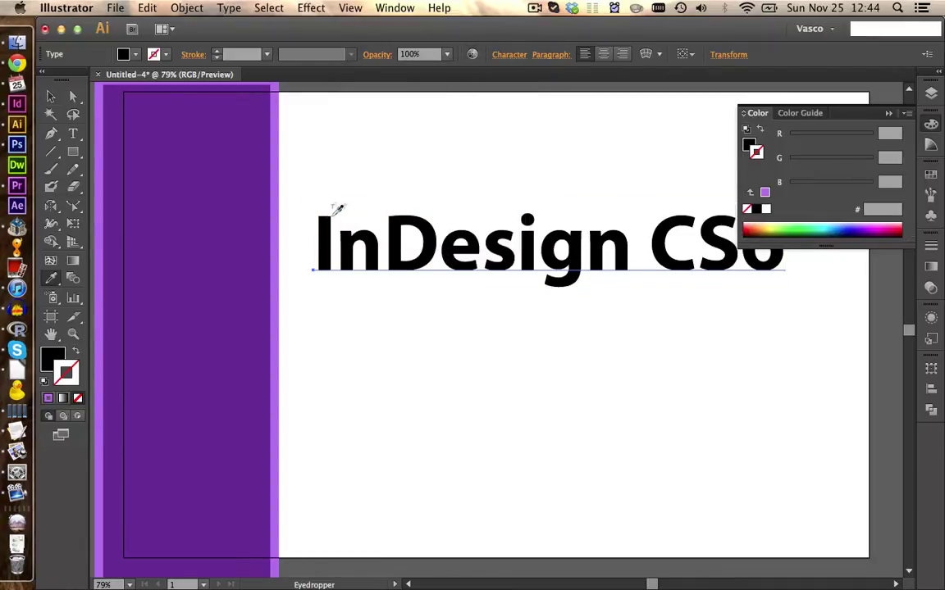
click(277, 226)
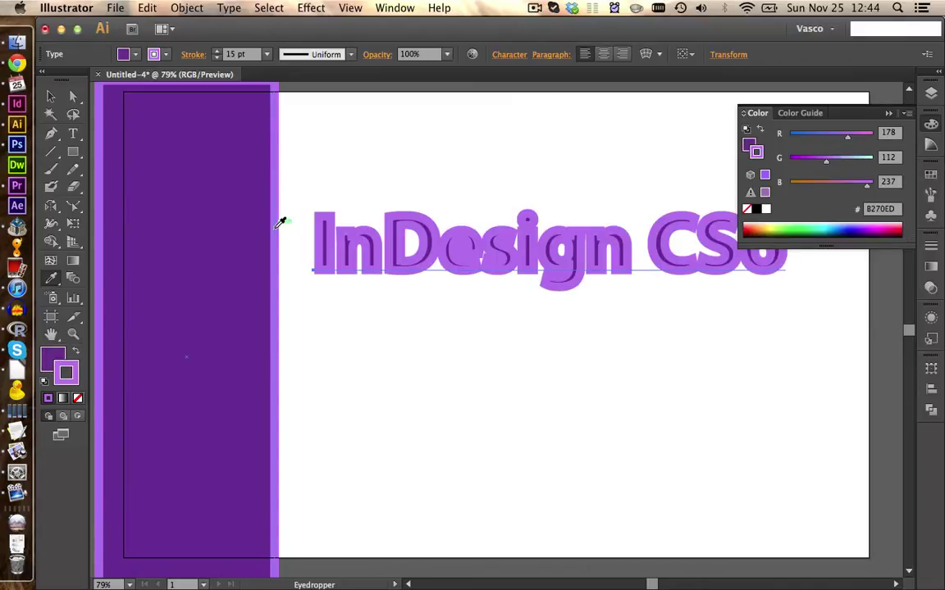
click(76, 352)
click(77, 399)
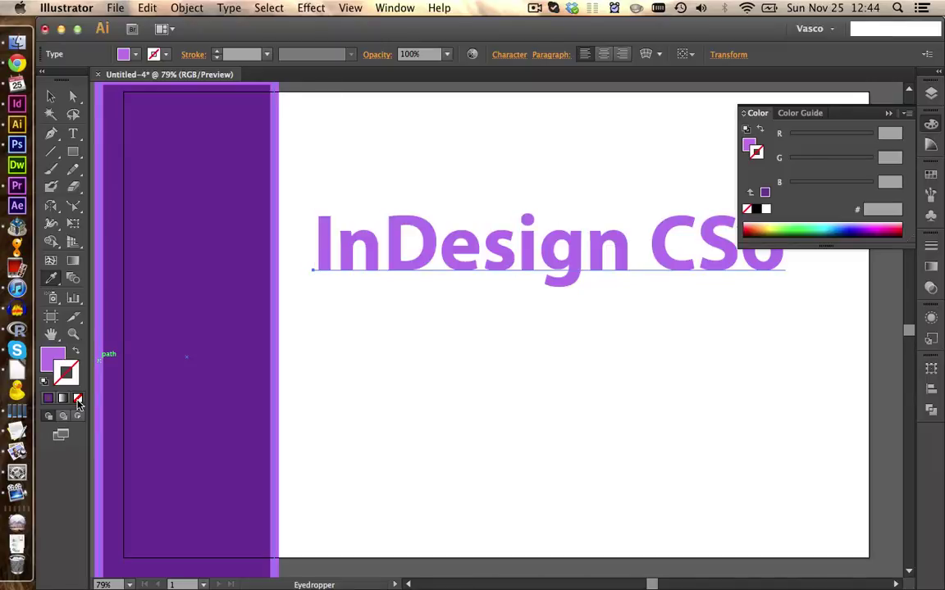
Rotate the InDesign CS6 text 90° clockwise and place it vertically on the purple rectangle.
click(51, 96)
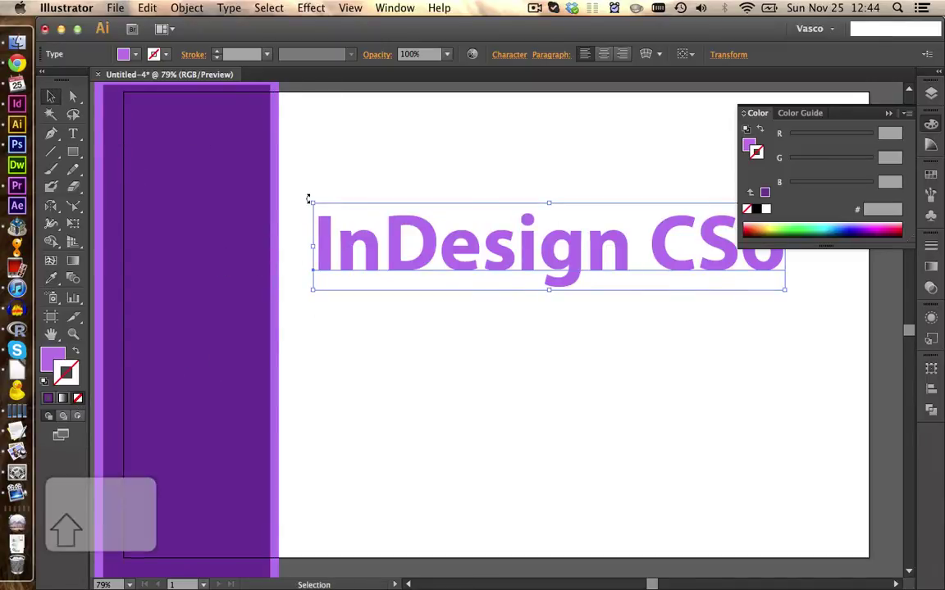
shift+click(309, 199)
drag(403, 147, 597, 146)
drag(551, 244, 174, 330)
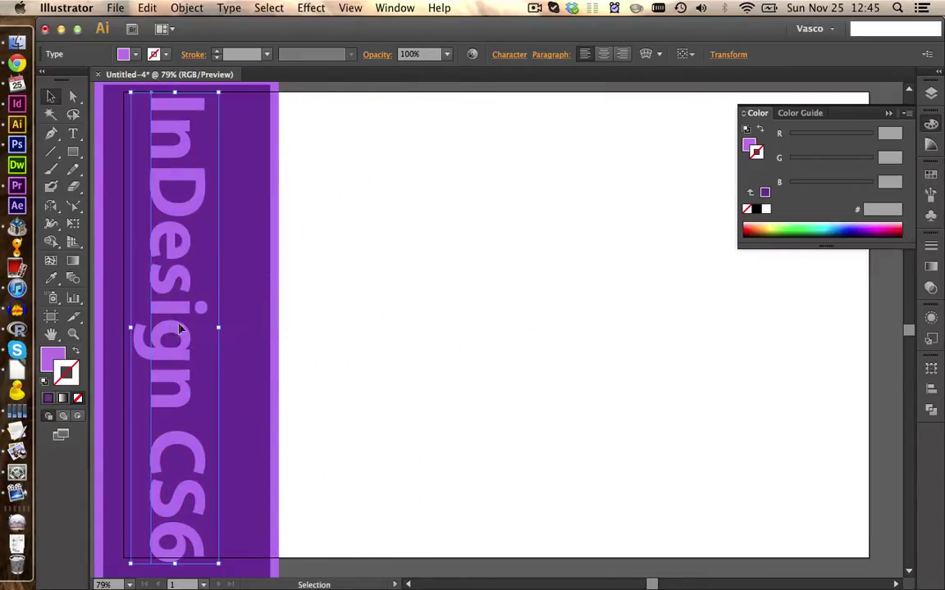
Tighten the tracking of the vertical InDesign CS6 text so it fits within the artboard's height.
click(509, 54)
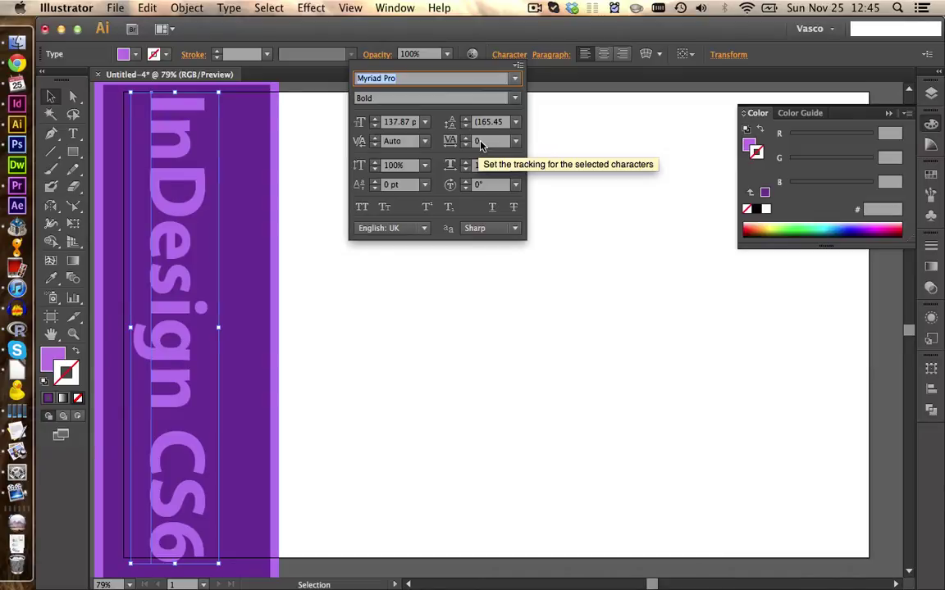
key(alt+Left)
key(alt+Left)
key(alt+Left)
key(alt+Left)
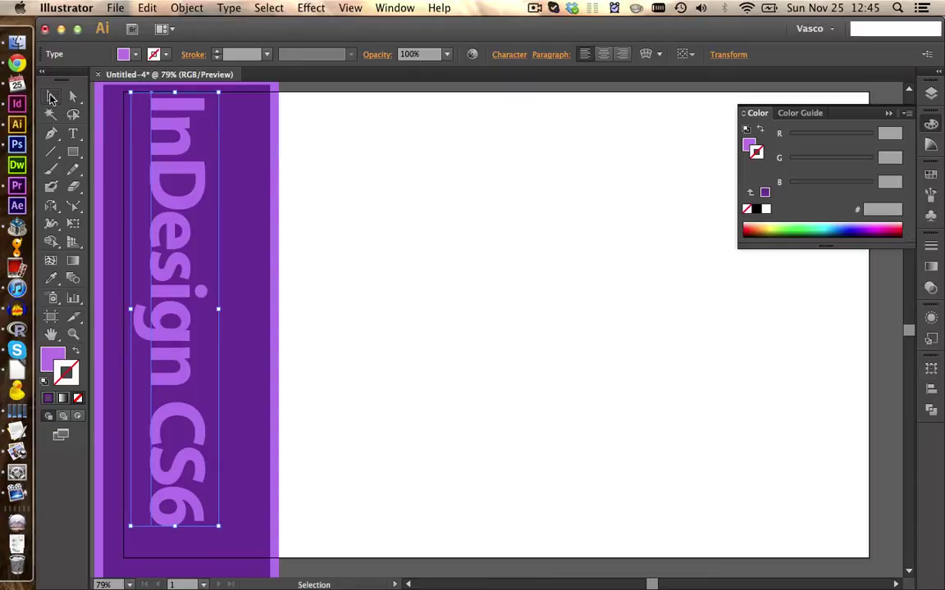
Move the InDesign CS6 text slightly down to center it in the artboard's height and narrow the purple rectangle from its right edge.
drag(187, 113, 191, 123)
click(312, 165)
click(278, 336)
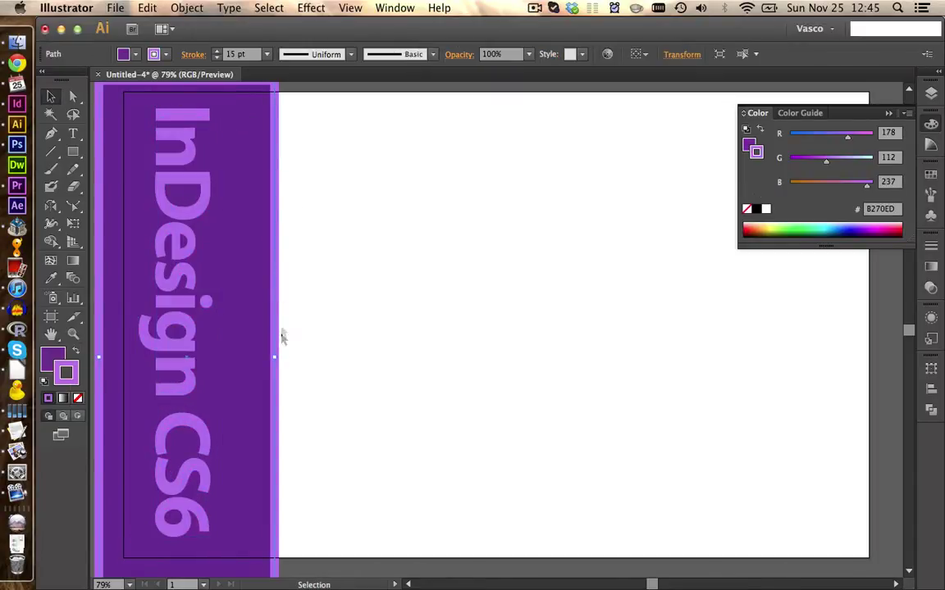
drag(278, 364, 240, 358)
click(284, 342)
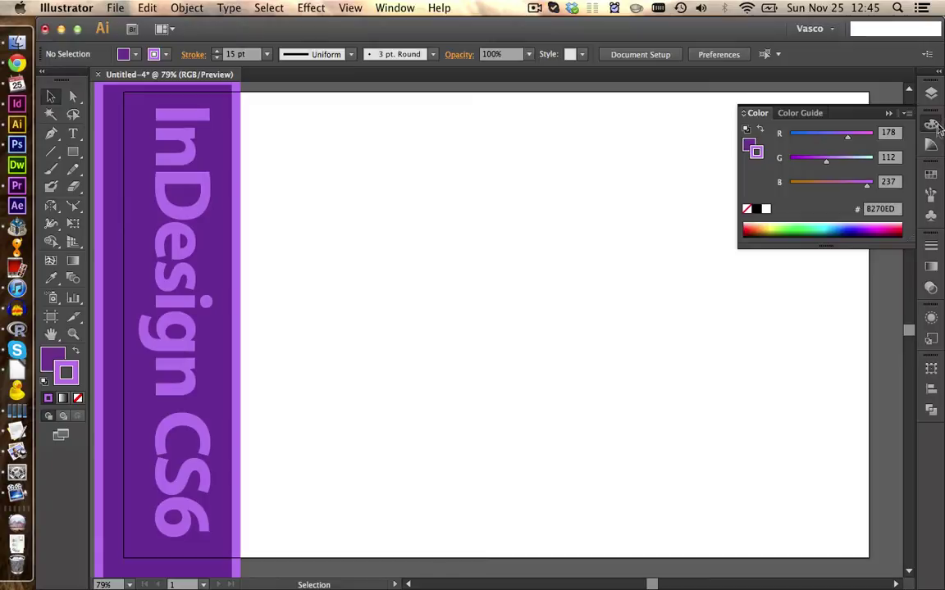
Create a new layer, Layer 2, and place it beneath Layer 1.
key(F7)
click(873, 218)
drag(826, 102, 824, 129)
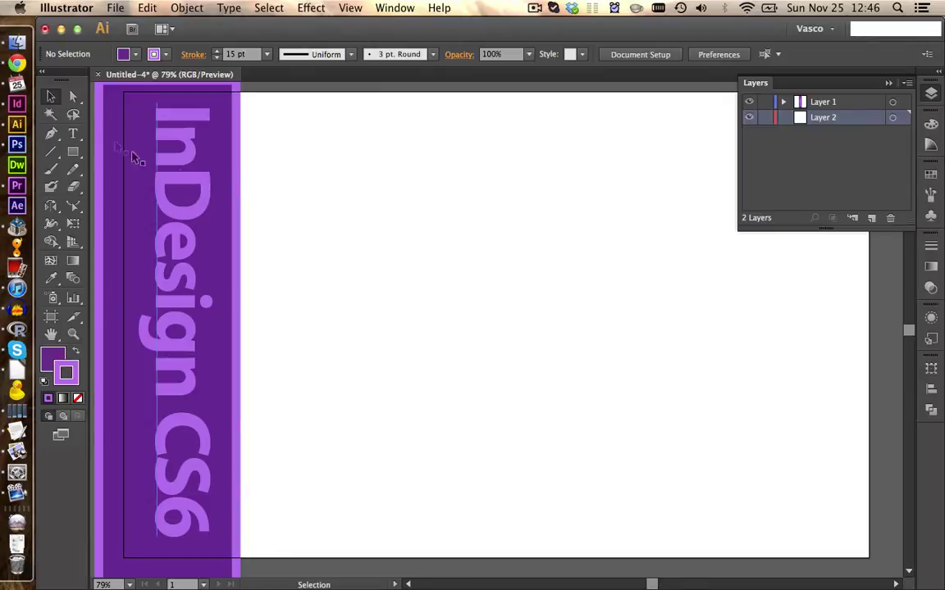
Switch to Finder, preview the video 4 TOC in a TOC.mp4 and go to the table of contents frame at 00:04:06.
click(18, 43)
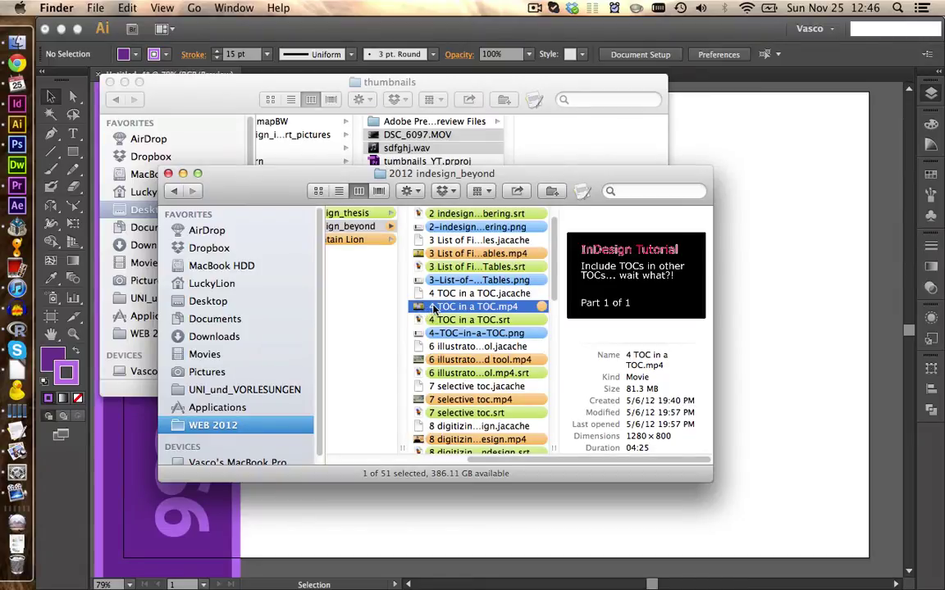
key(space)
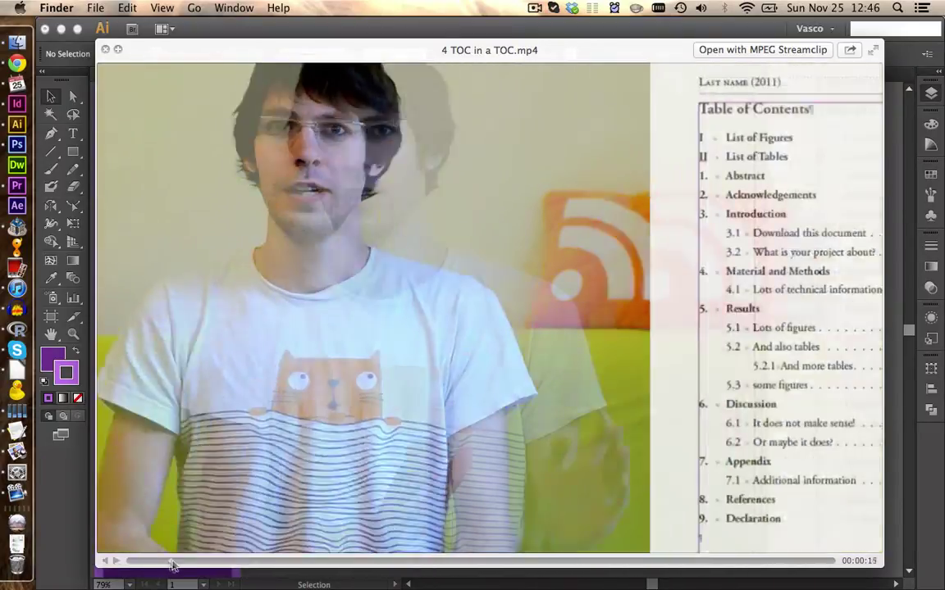
drag(172, 566, 784, 557)
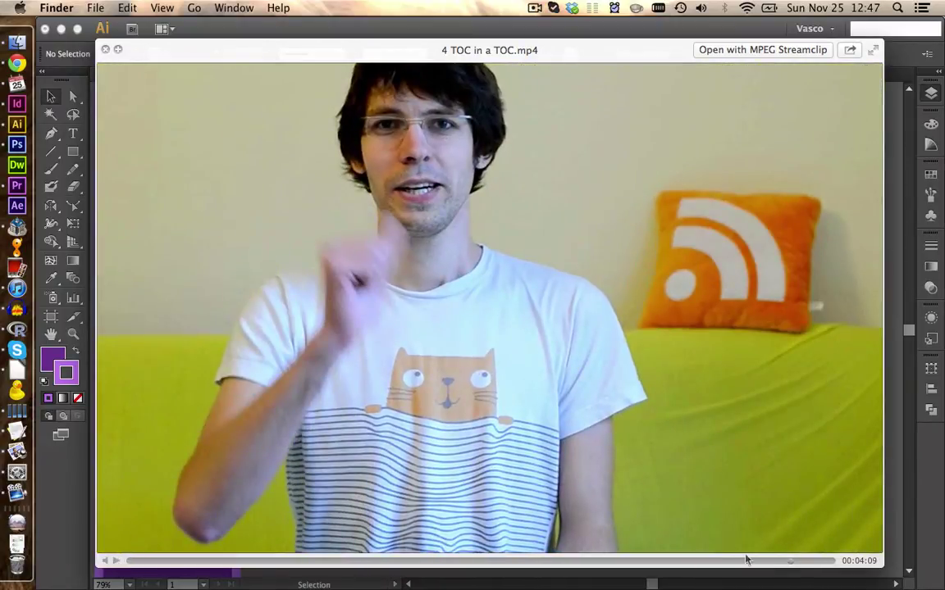
drag(795, 564, 788, 565)
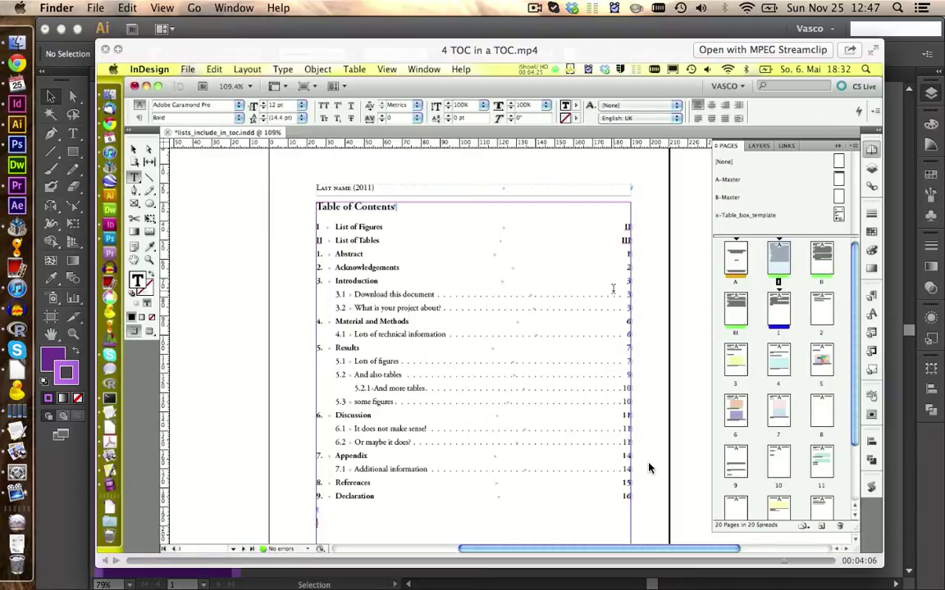
Show the table of contents frame full screen, capture it as a screenshot and leave the full-screen view.
click(873, 51)
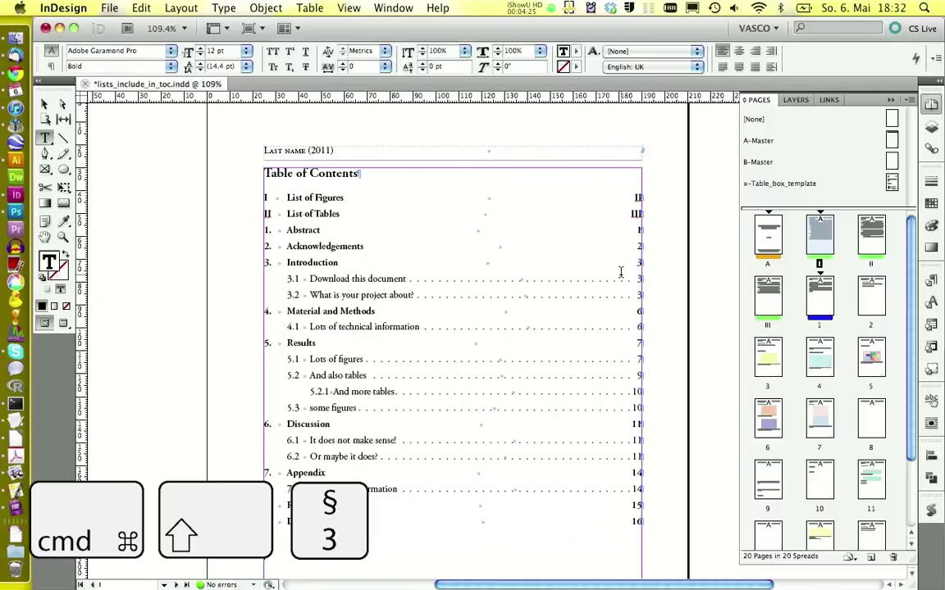
key(Escape)
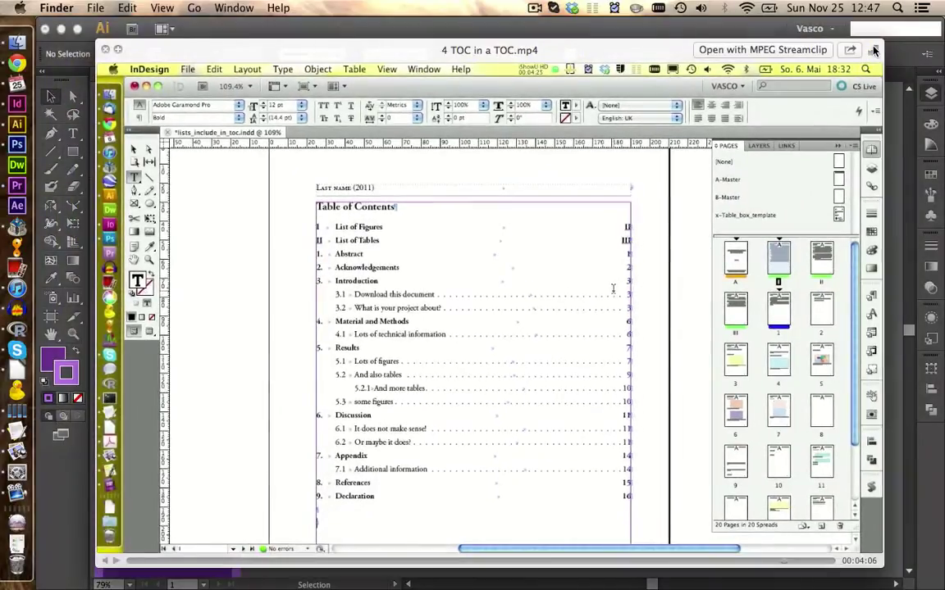
click(874, 51)
Check the new screenshot on the desktop and place it on Layer 2 of the Illustrator document.
key(F11)
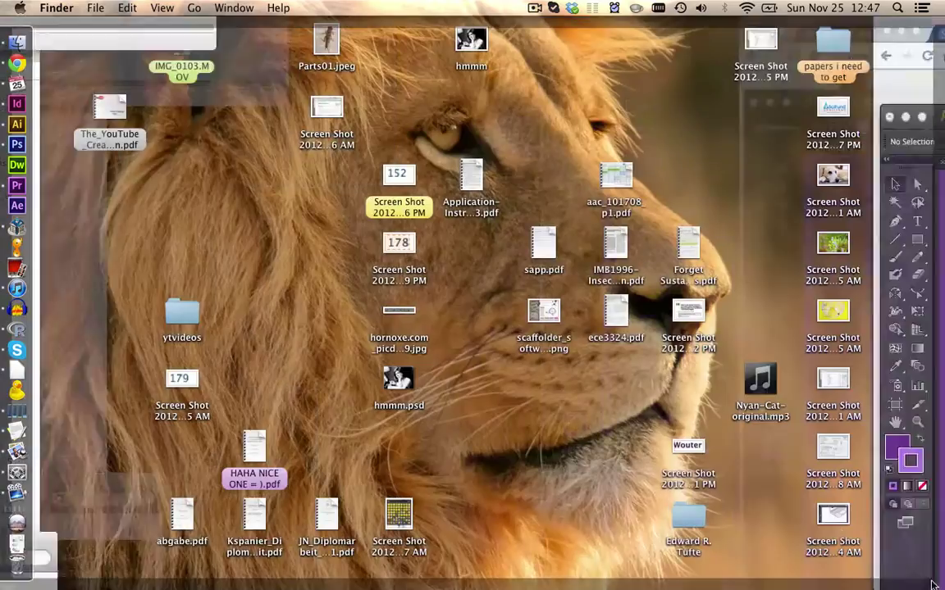
click(759, 47)
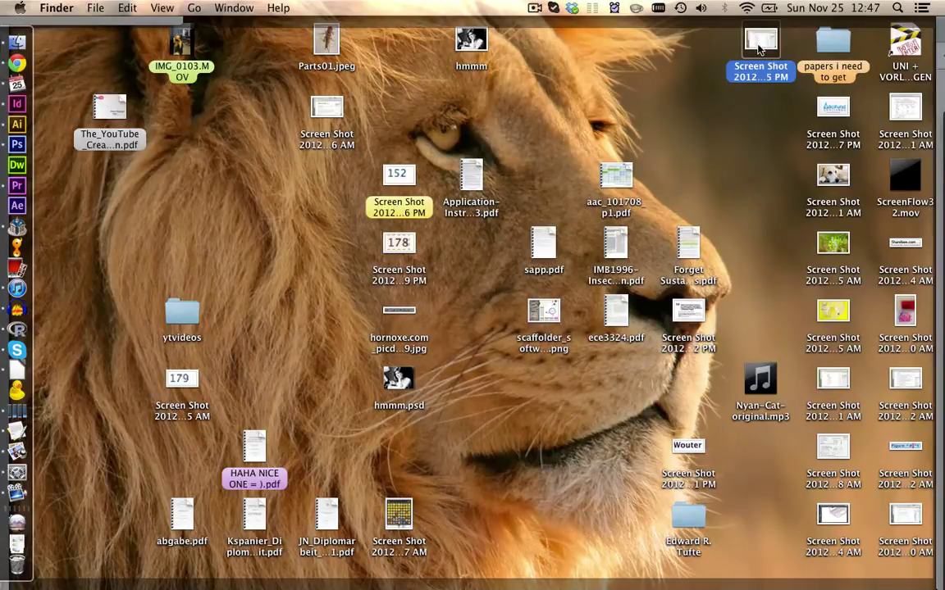
key(space)
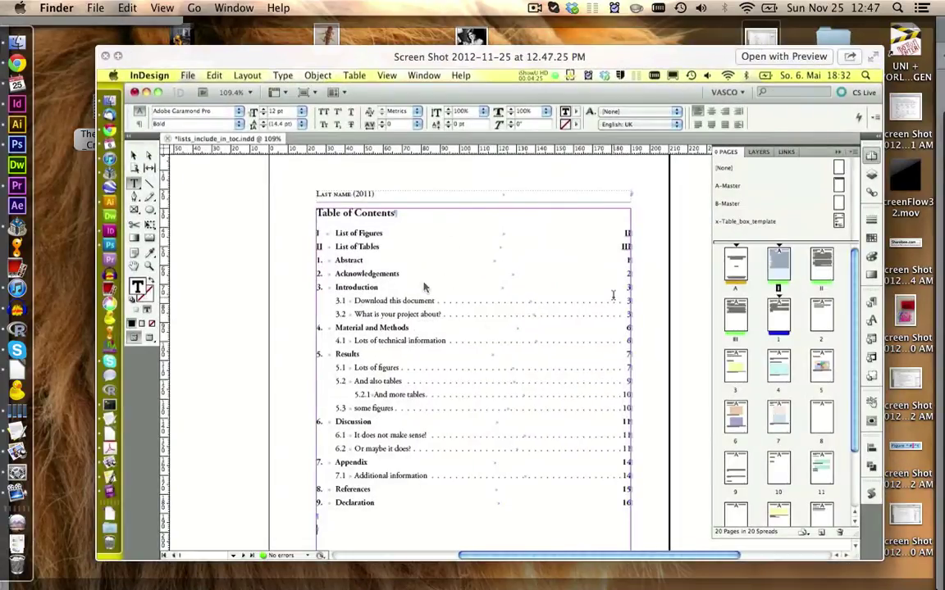
key(space)
drag(760, 45, 791, 355)
key(F11)
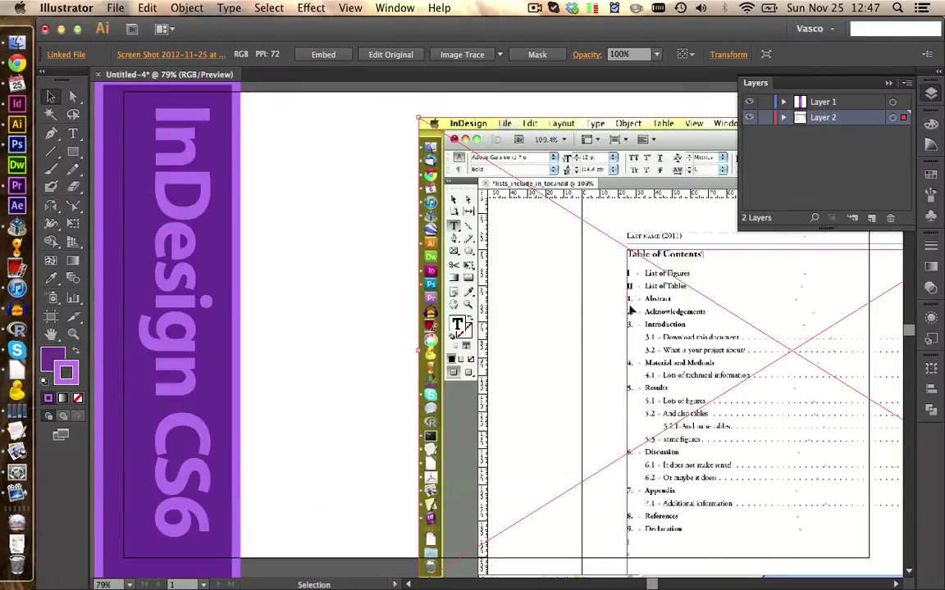
Align the placed screenshot with the artboard's top and right edges and squeeze its width to fit beside the purple band.
drag(630, 311, 483, 257)
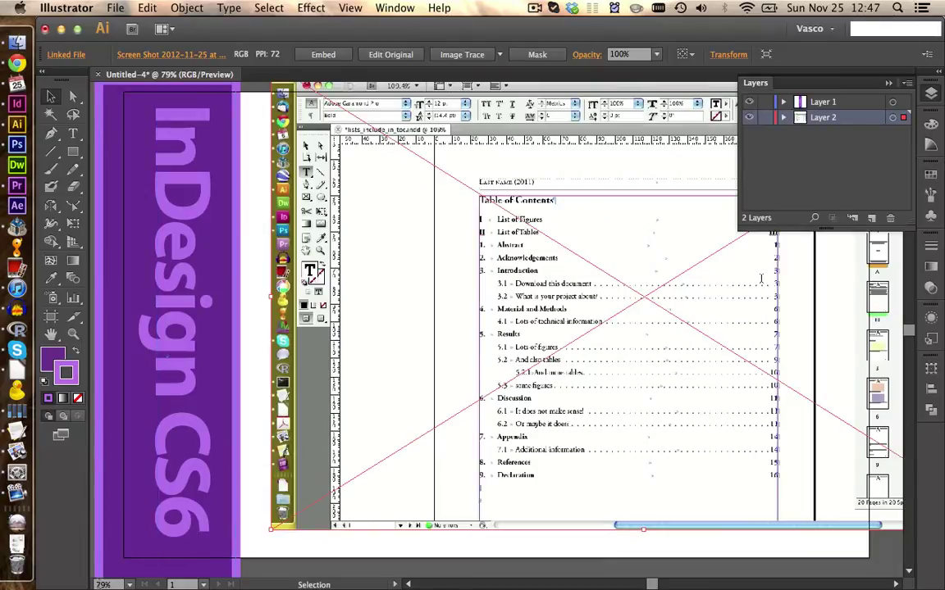
key(super+minus)
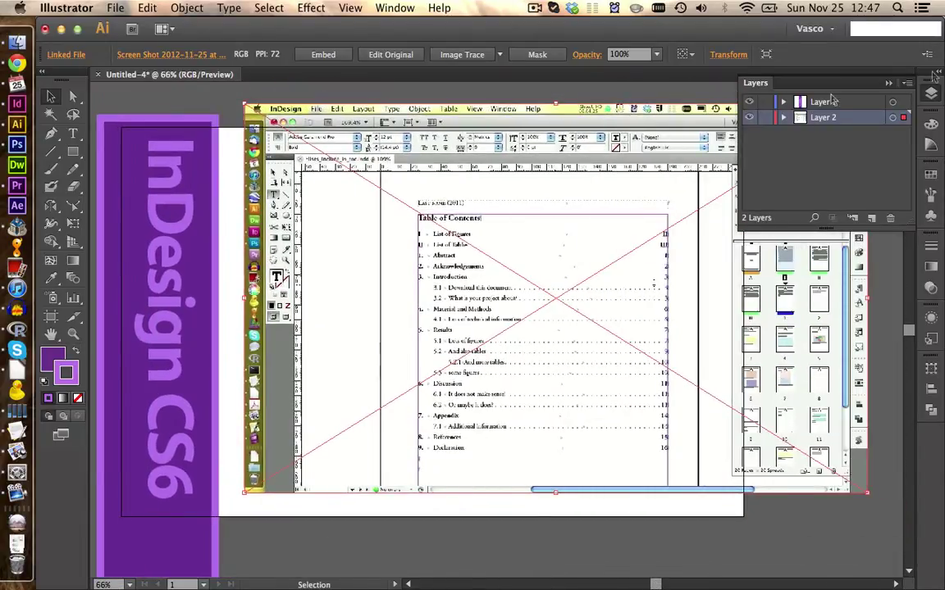
drag(521, 264, 472, 289)
drag(824, 517, 743, 516)
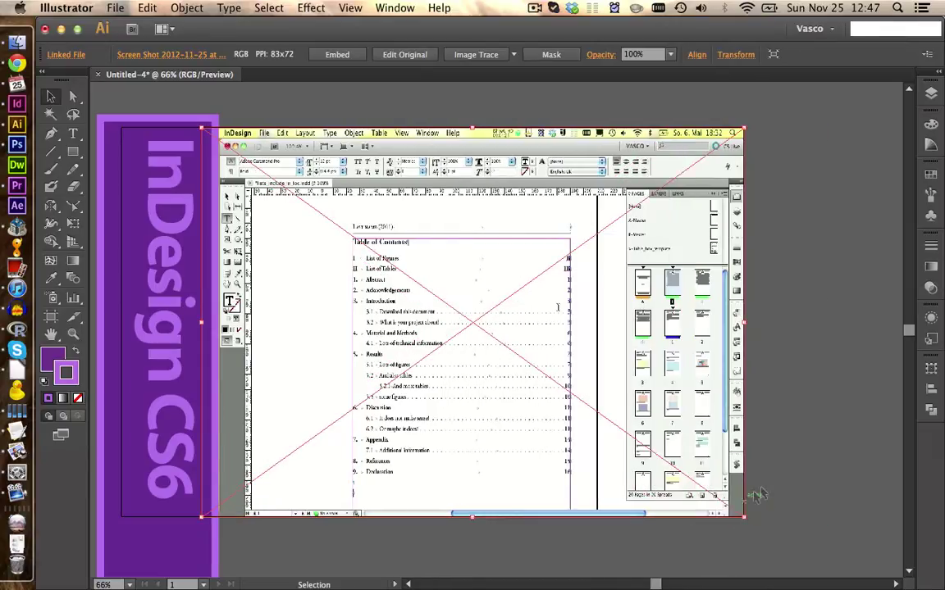
click(807, 384)
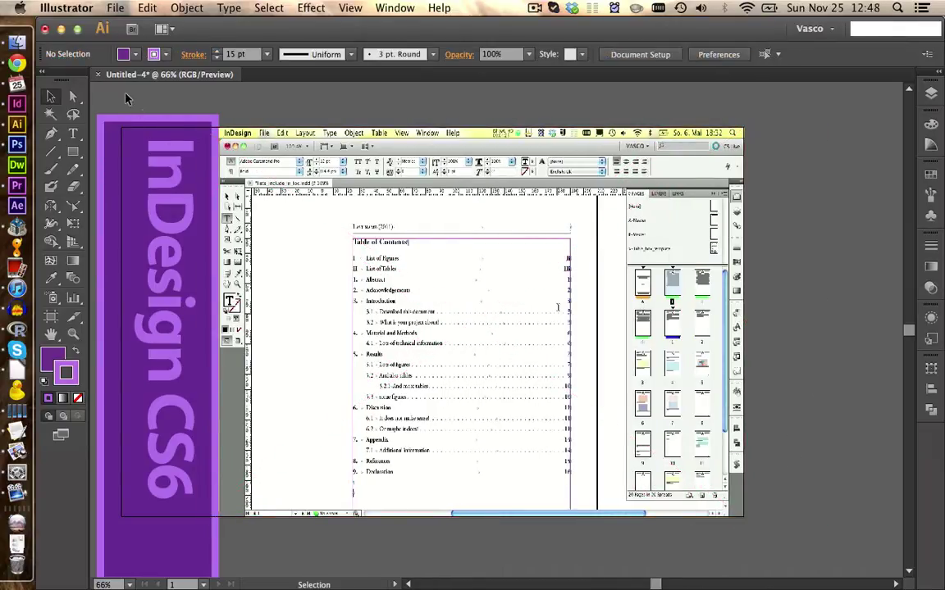
Shift the purple rectangle and its vertical text slightly left and narrow the rectangle a little more.
click(197, 323)
drag(197, 323, 192, 322)
click(230, 119)
click(168, 246)
click(246, 262)
click(186, 304)
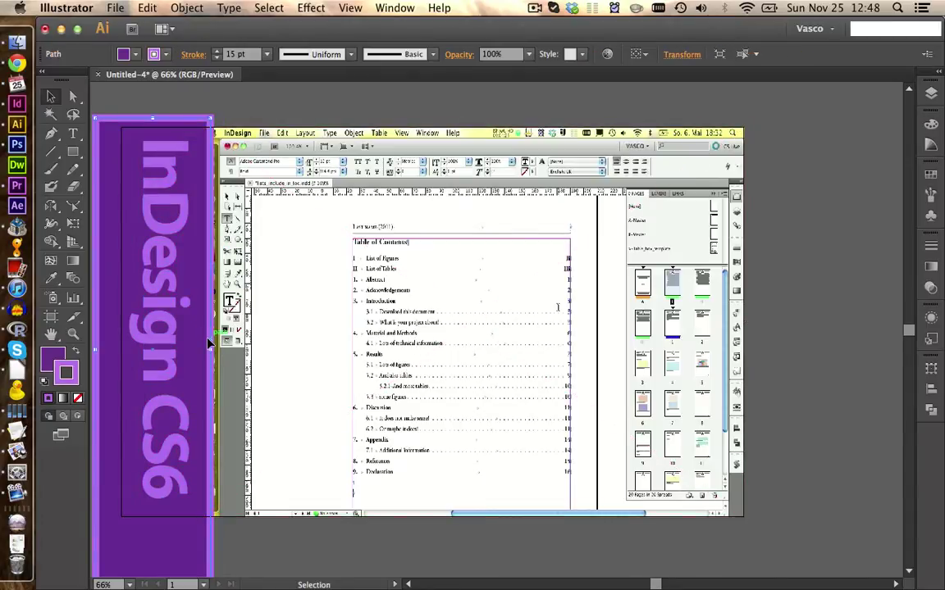
drag(213, 119, 202, 122)
click(209, 91)
Stretch the screenshot's left edge so that it extends beneath the purple band.
click(217, 205)
mouse_move(205, 321)
mouse_down()
mouse_move(187, 320)
mouse_move(204, 321)
mouse_up()
click(267, 109)
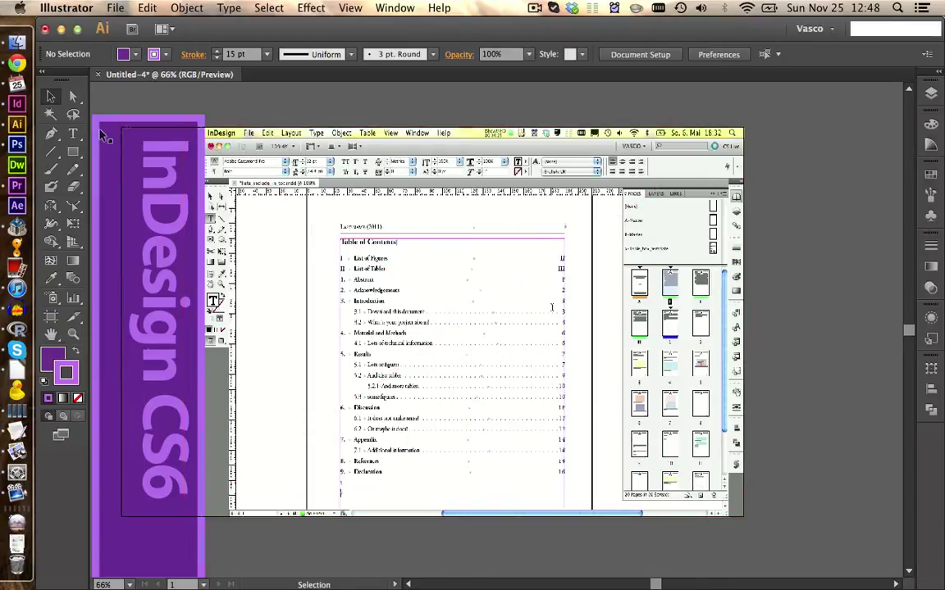
Add the title text TOC in TOC and scale it up across the upper part of the screenshot.
click(74, 134)
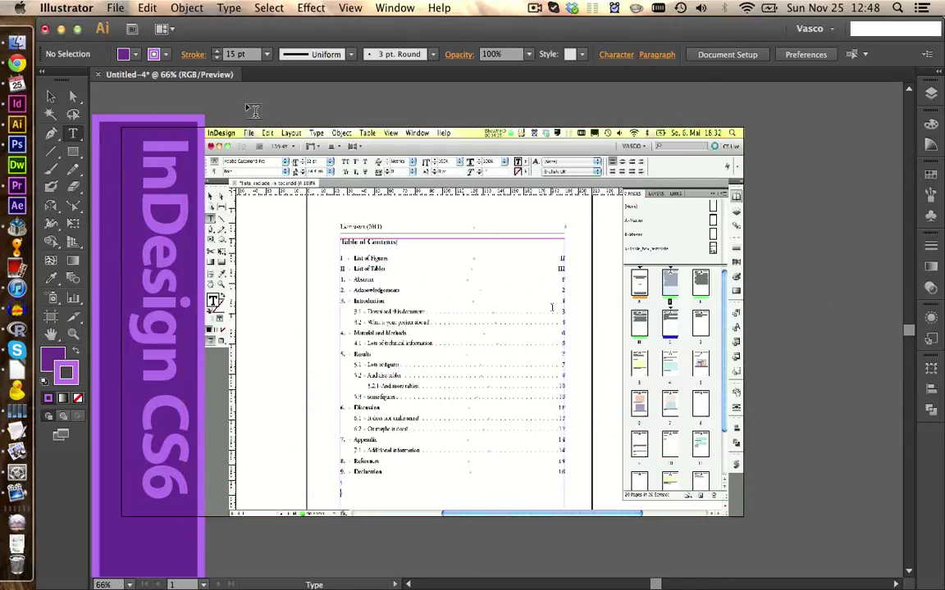
scroll(255, 115, up, 1)
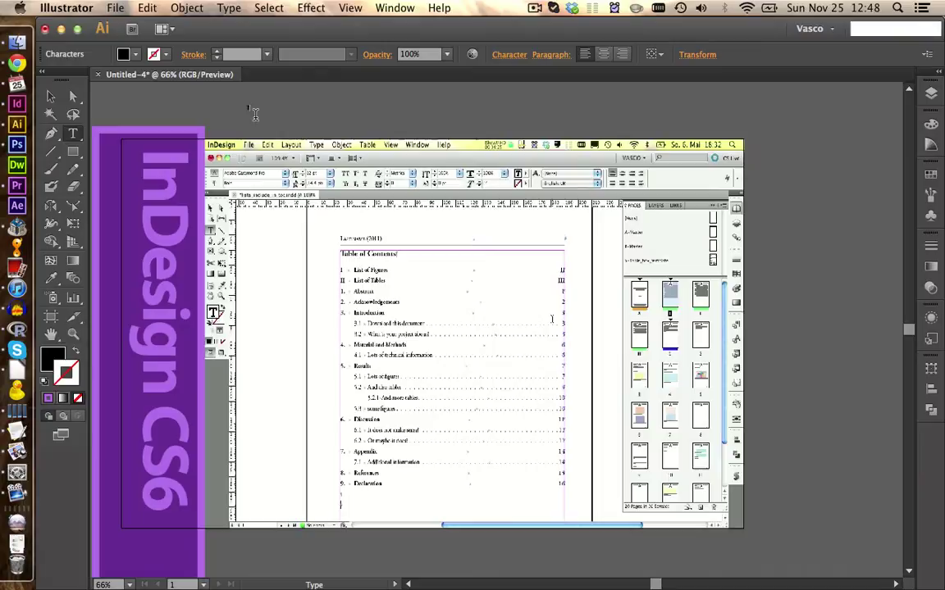
super+click(259, 109)
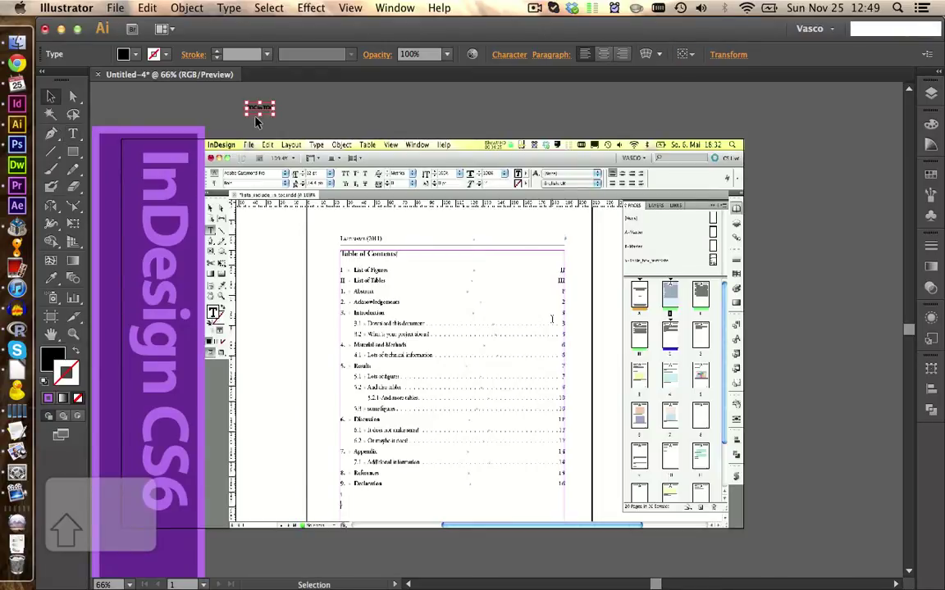
drag(274, 115, 701, 270)
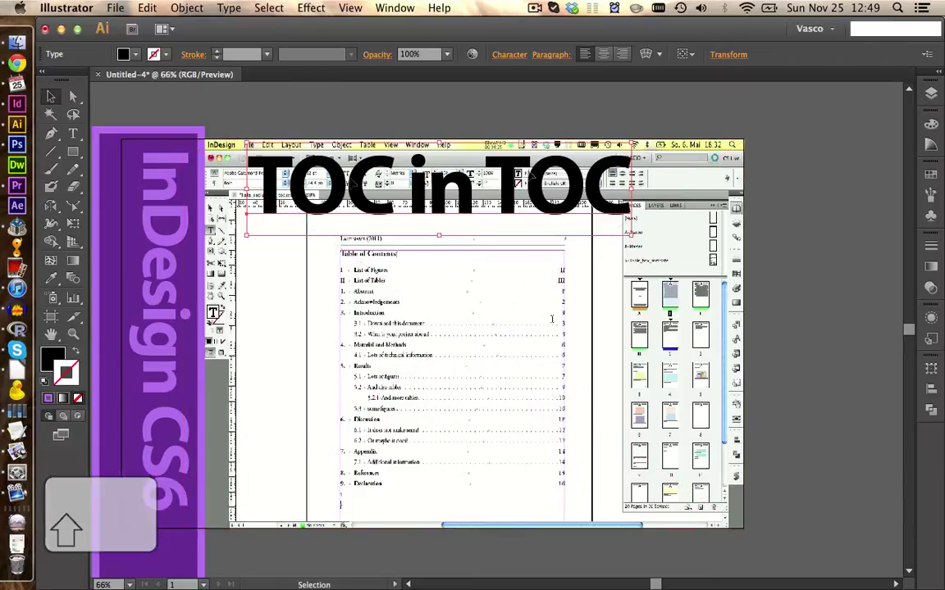
Give the TOC in TOC title a white stroke of 5 pt.
click(155, 54)
click(75, 80)
click(216, 51)
click(217, 51)
click(216, 51)
click(217, 51)
click(291, 110)
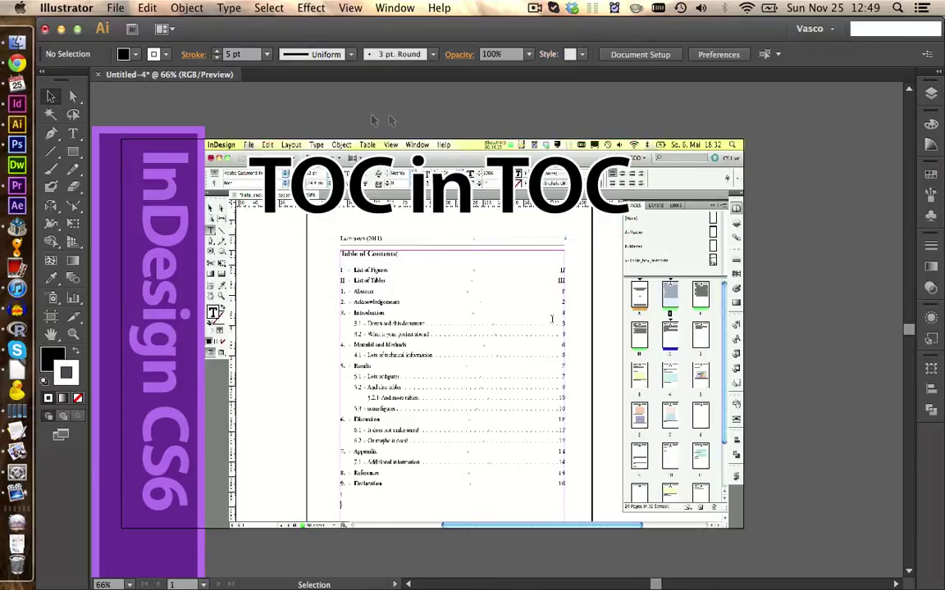
Move the TOC in TOC title close to the purple band and enlarge it slightly.
drag(359, 211, 330, 221)
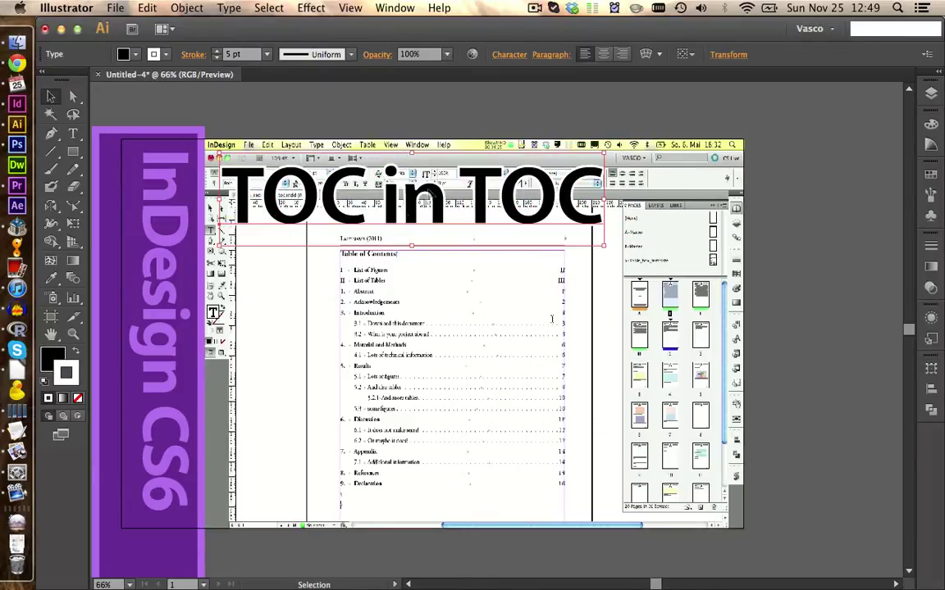
shift+click(609, 164)
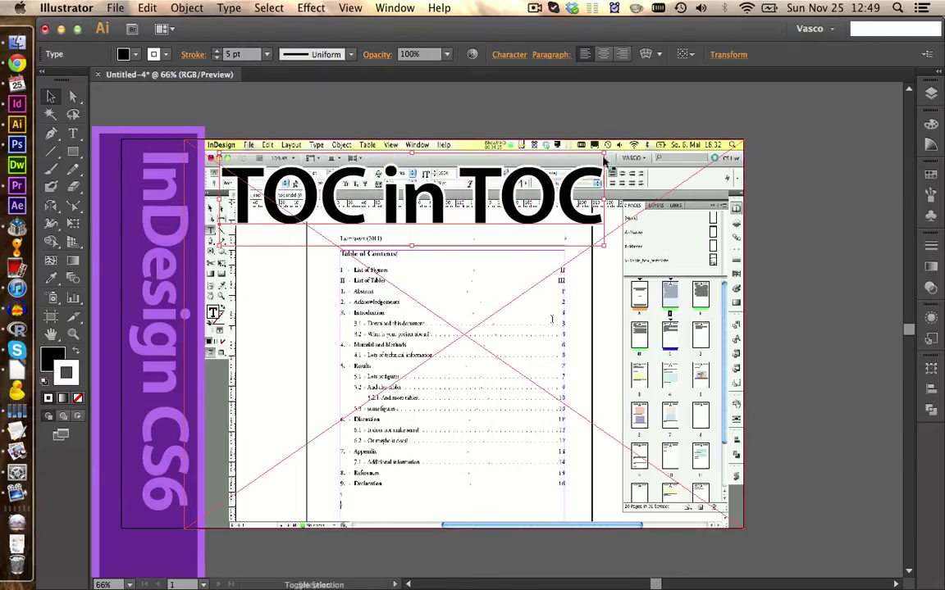
drag(608, 160, 630, 150)
click(538, 122)
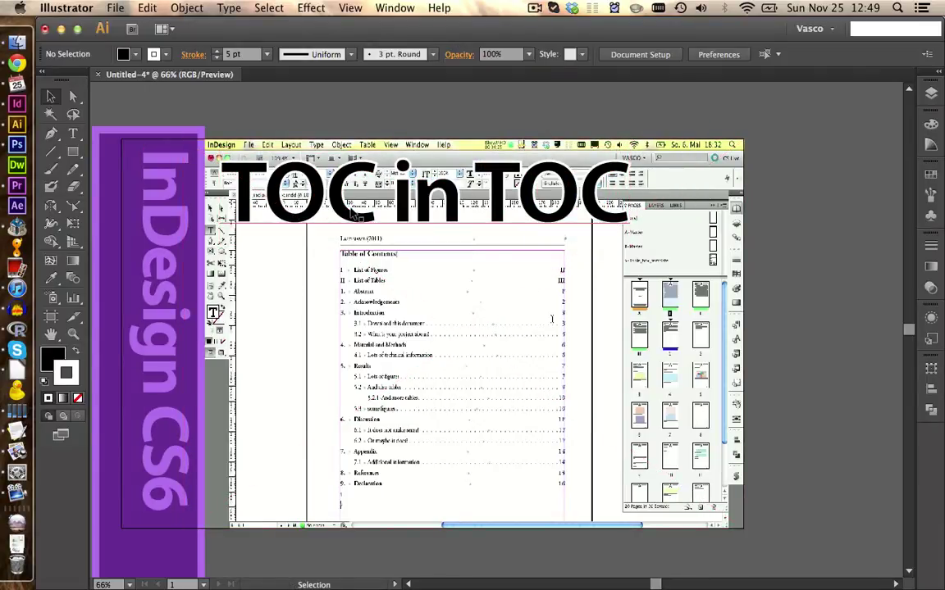
Draw a wide rectangle over the title area at the screenshot's top, with a white fill and no stroke.
click(73, 152)
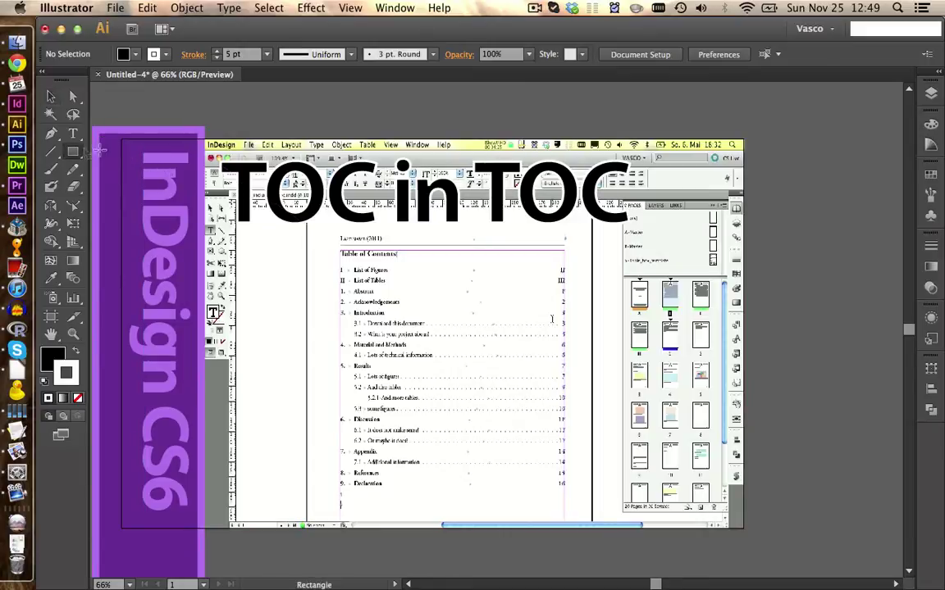
drag(194, 136, 770, 234)
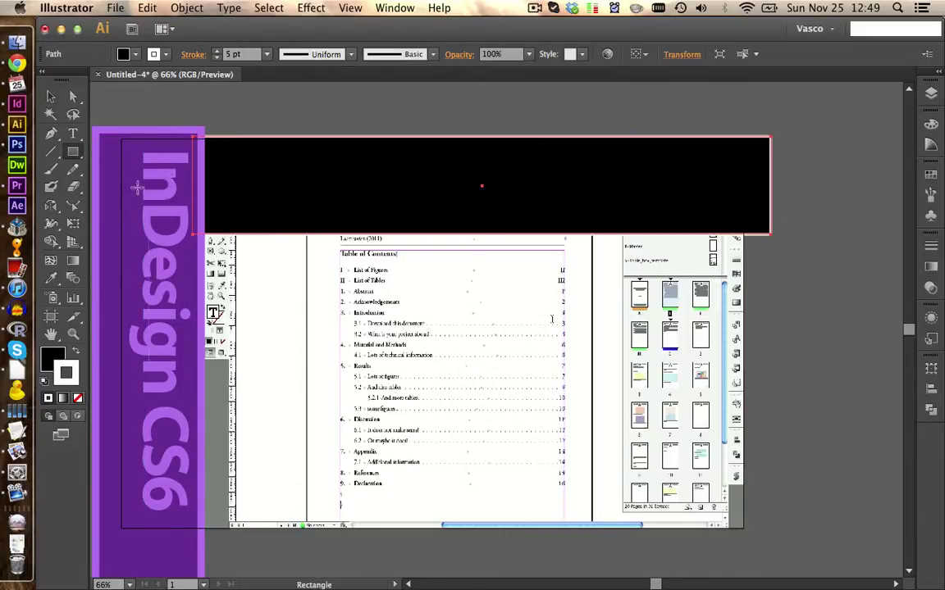
click(77, 398)
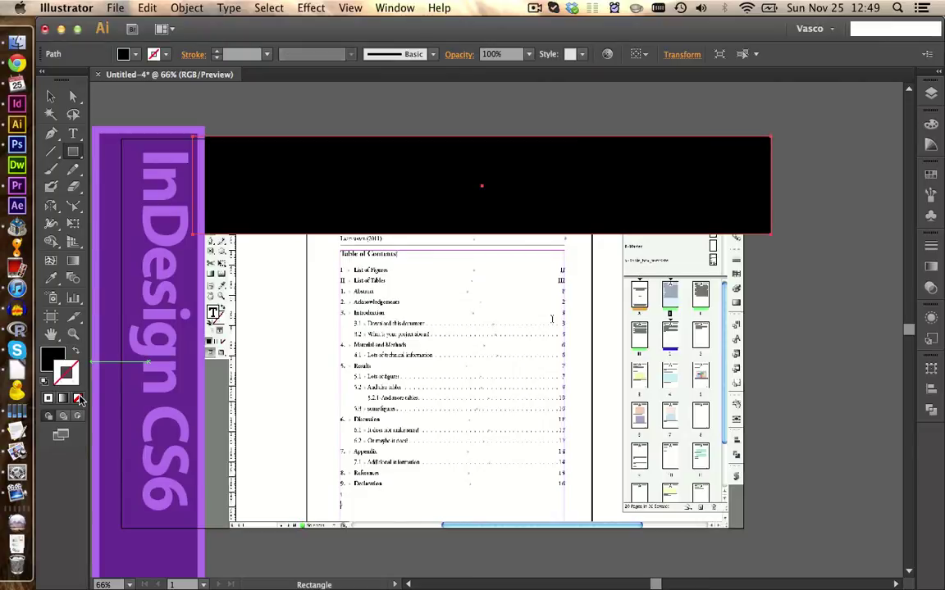
click(54, 359)
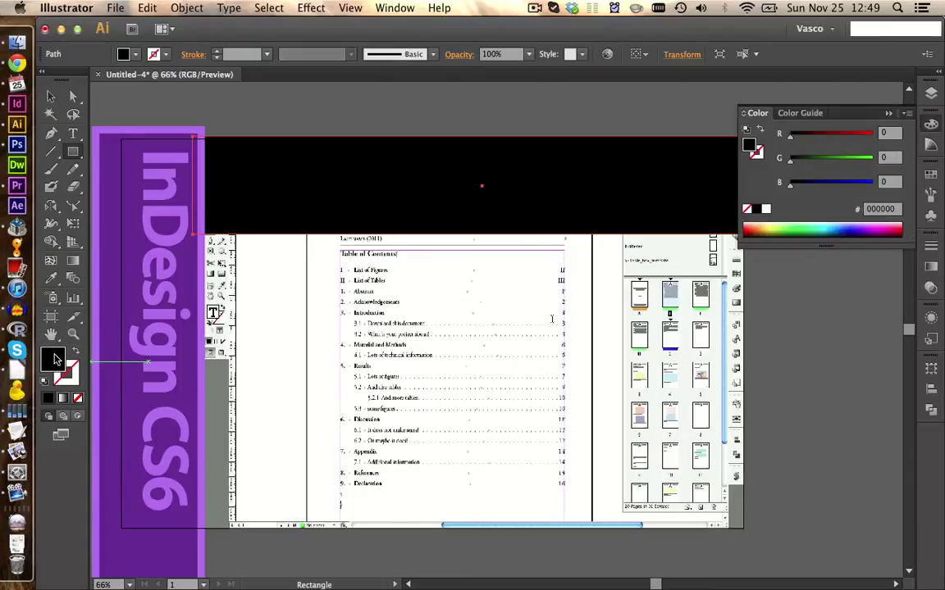
click(765, 210)
Send the white rectangle backward so it lies behind the TOC in TOC title.
click(51, 96)
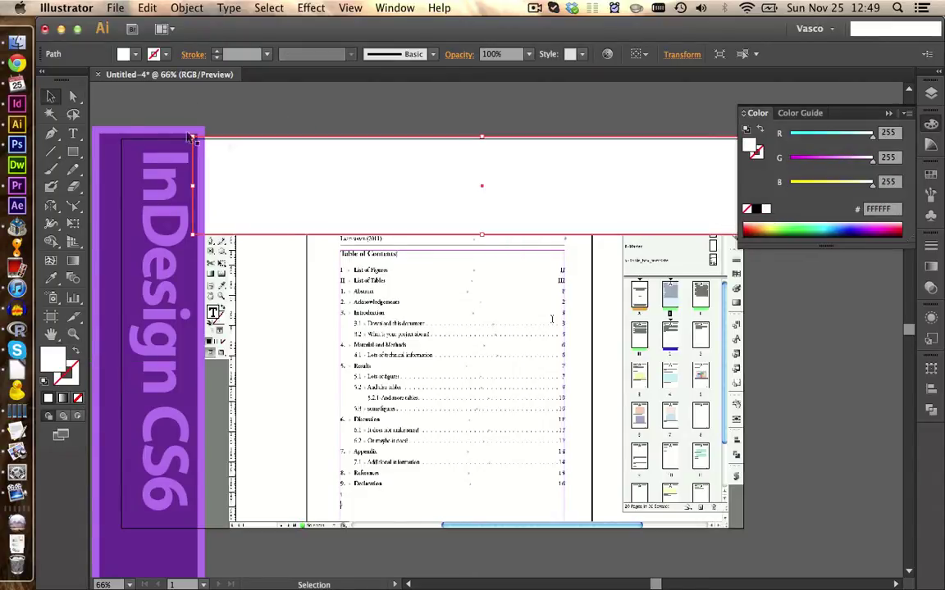
right_click(259, 182)
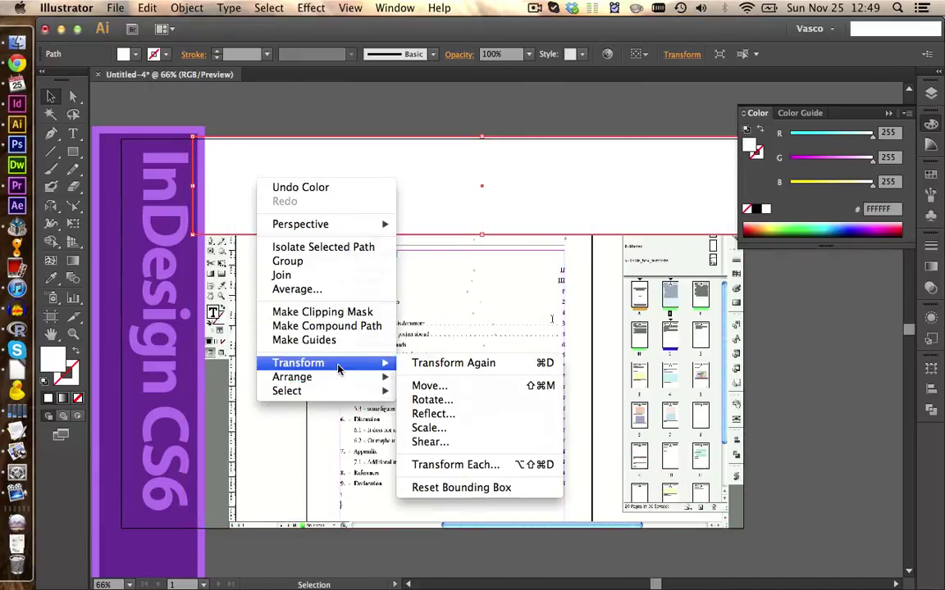
mouse_move(395, 379)
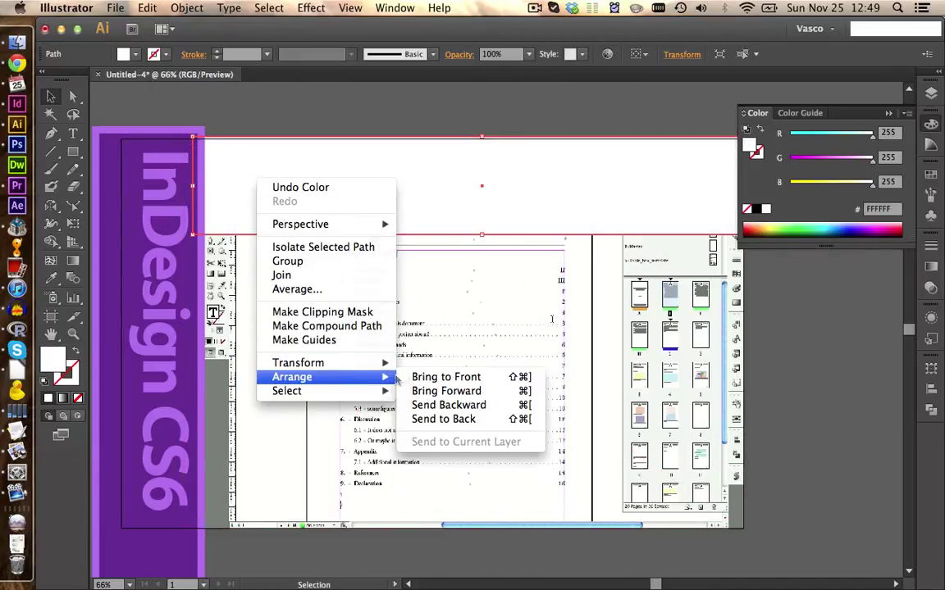
click(456, 410)
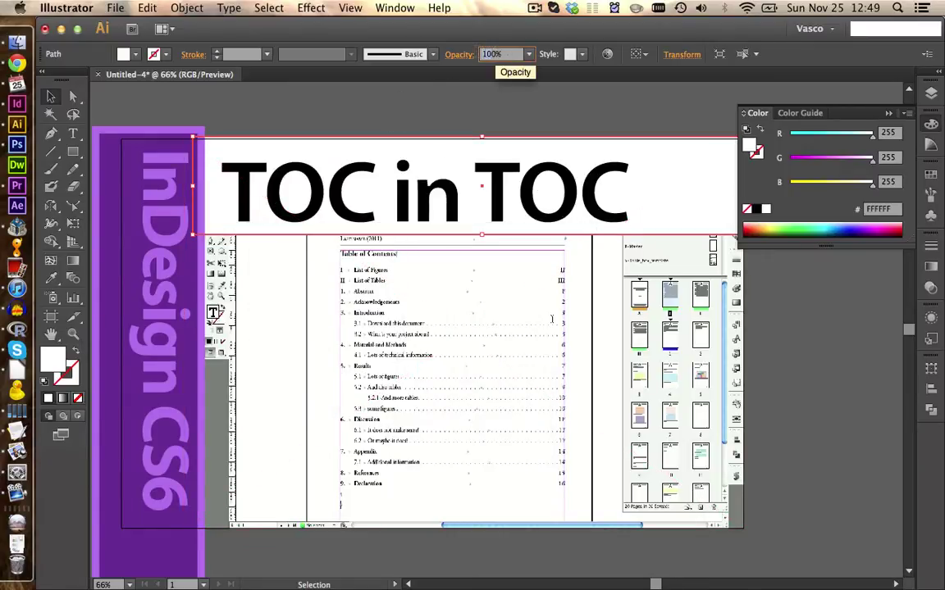
Try an opacity of 30% on the white rectangle behind the title, settle on 40%, and deselect it.
key(Return)
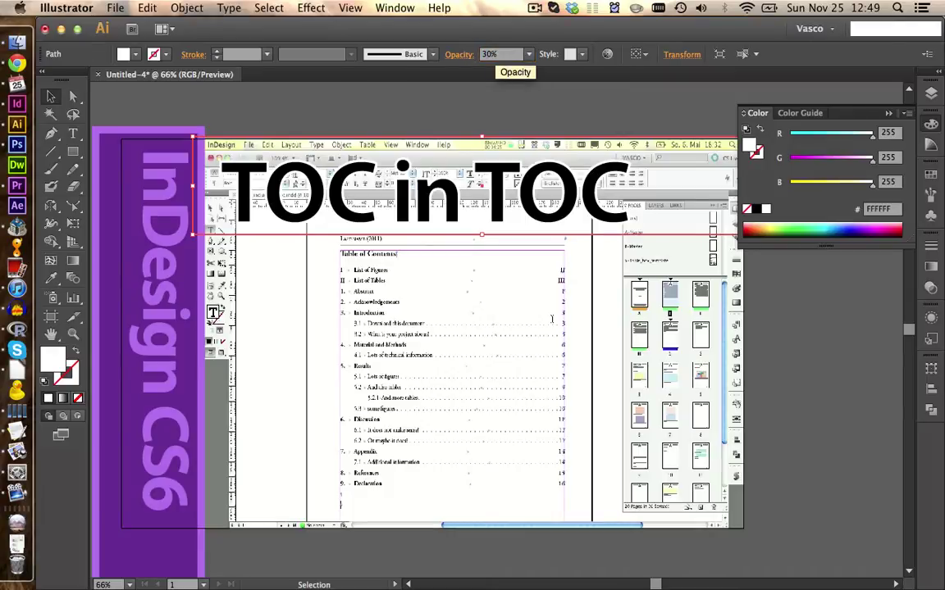
click(497, 54)
key(Return)
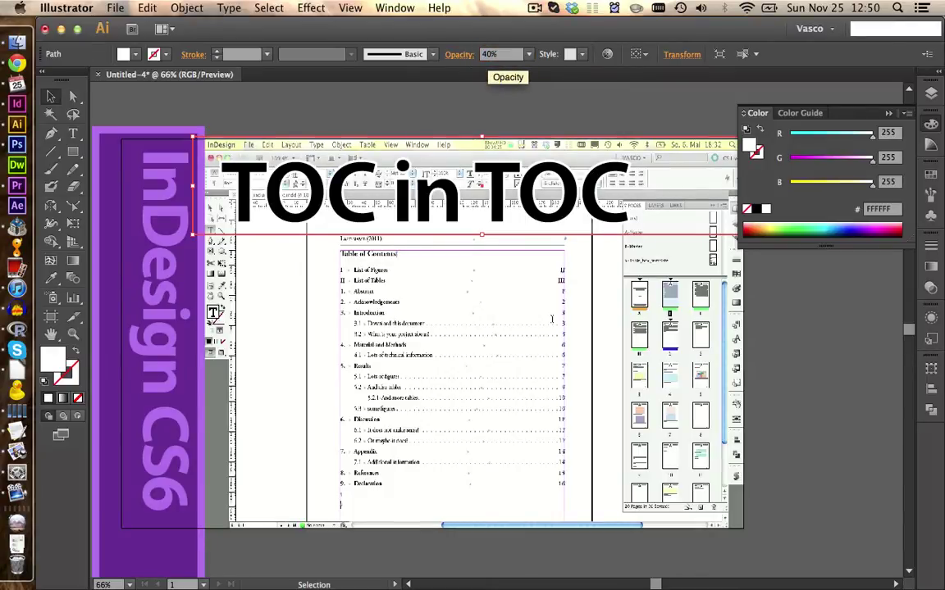
click(432, 89)
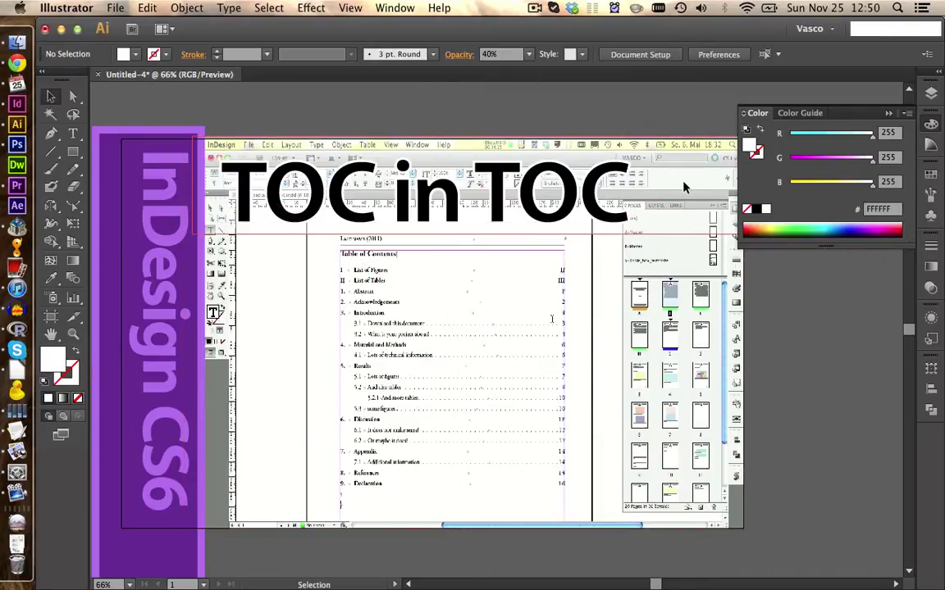
Select the white rectangle, expand Layer 2 and hide the rectangle's path.
click(614, 162)
click(931, 95)
click(930, 96)
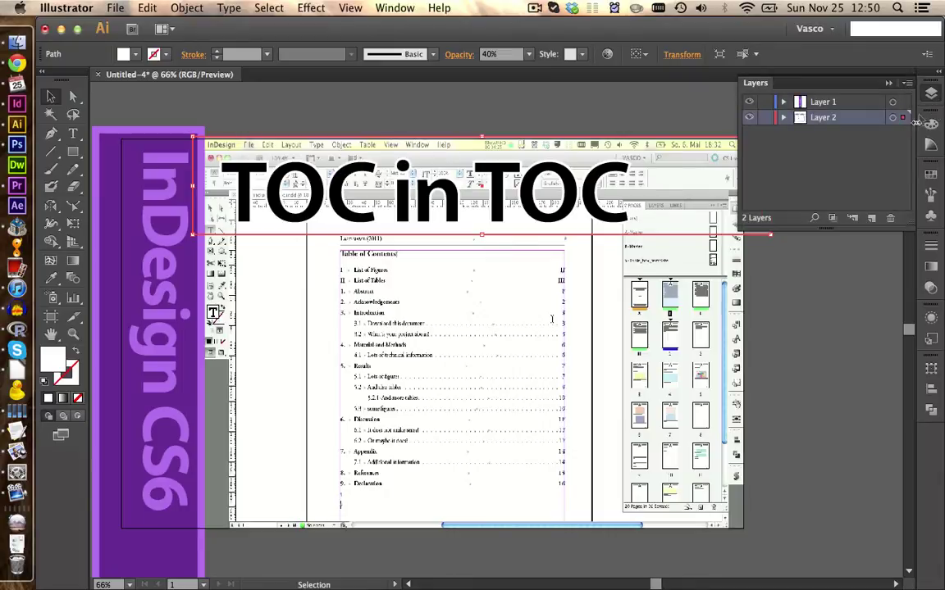
click(783, 118)
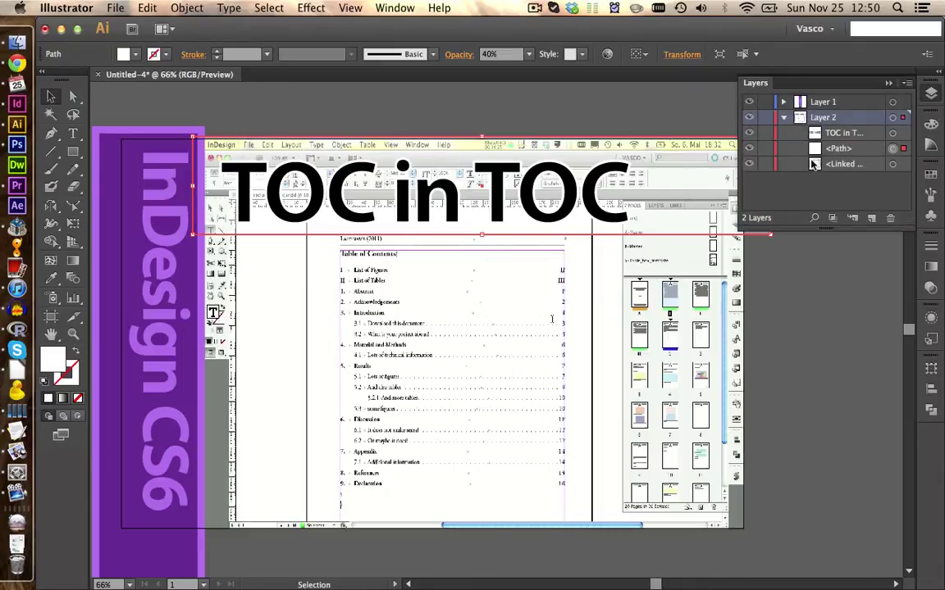
click(751, 153)
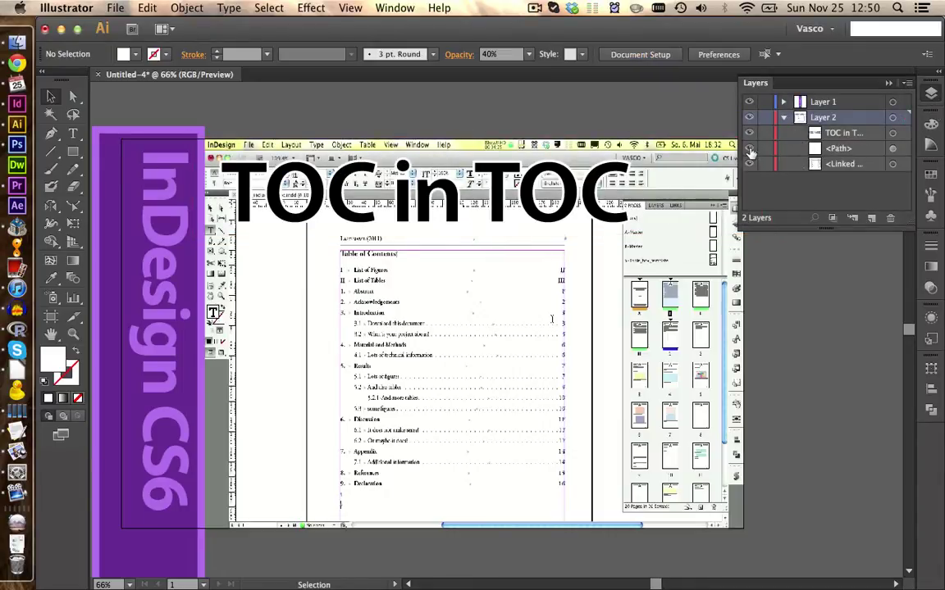
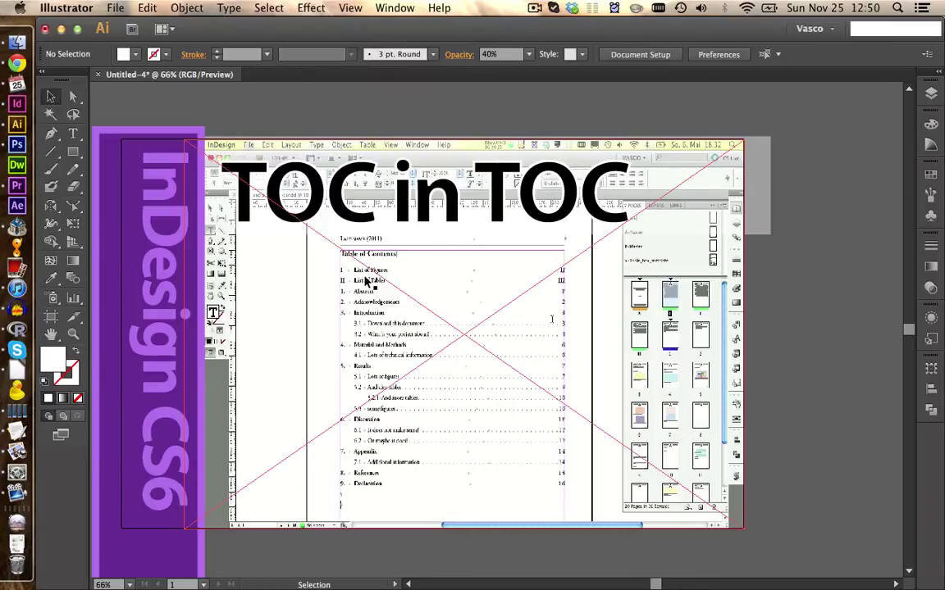
Draw a white circle about 194 px in diameter over the Table of Contents heading and nudge it slightly upward.
click(73, 152)
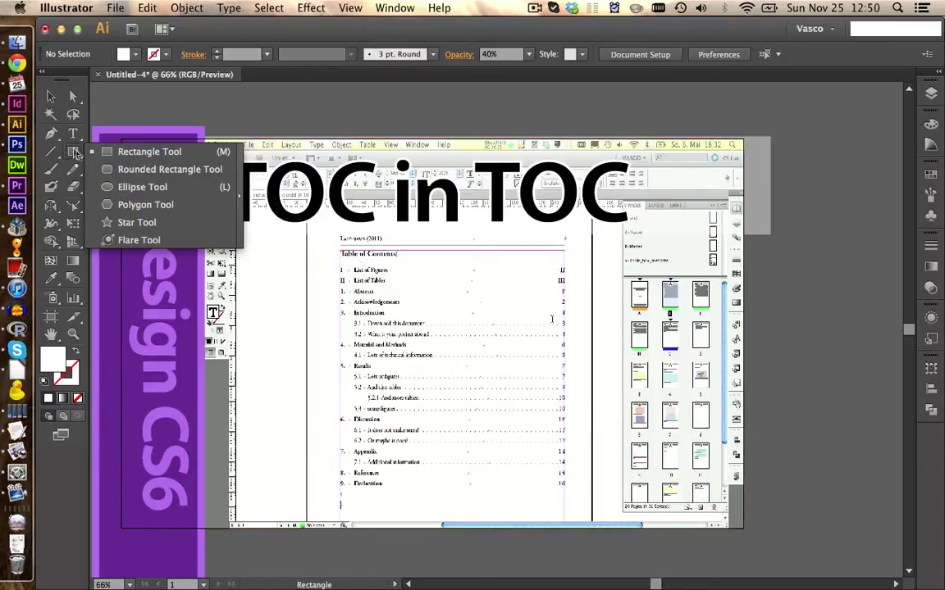
click(131, 187)
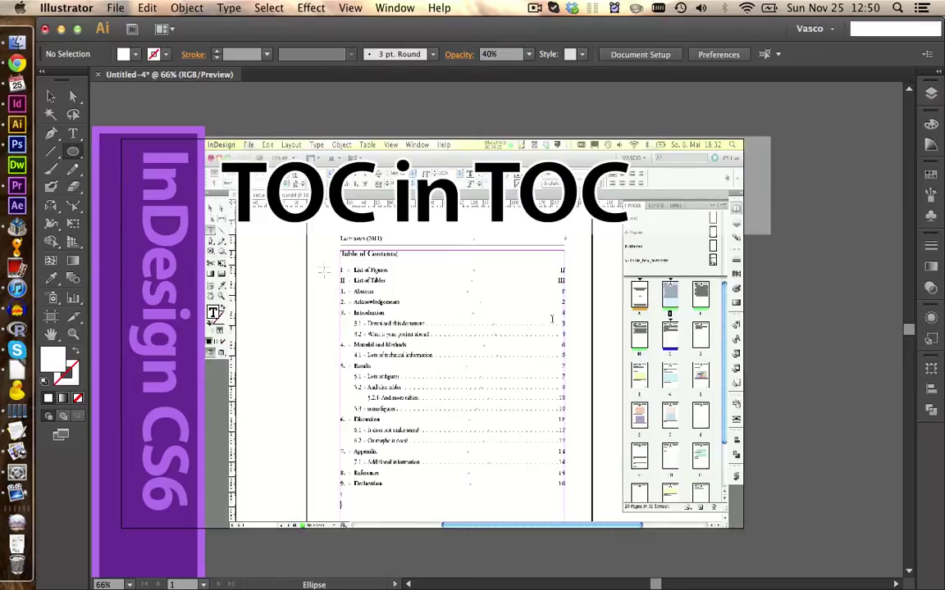
drag(322, 237, 415, 309)
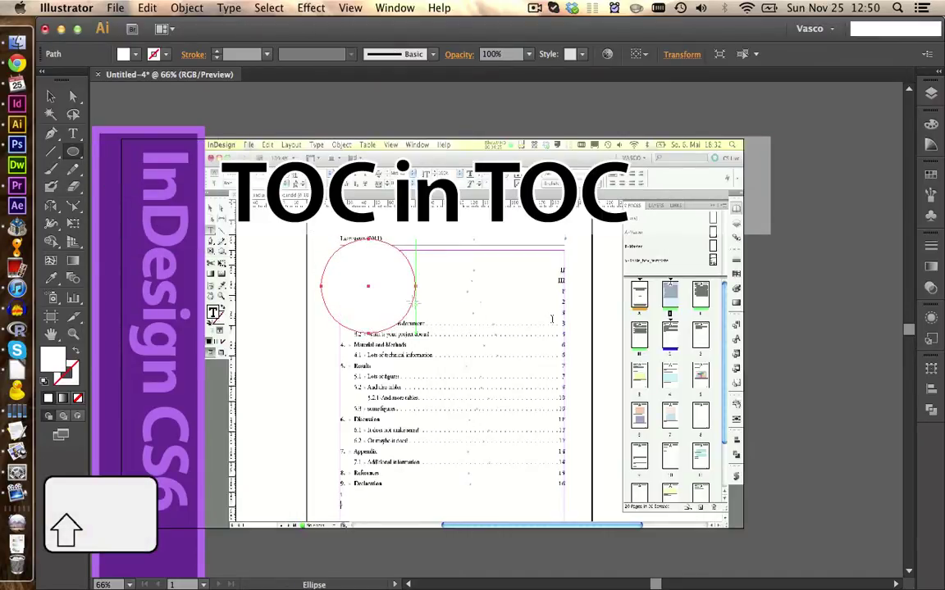
click(51, 96)
drag(355, 261, 351, 252)
Duplicate the circle together with the background screenshot and make a clipping mask from the copies.
shift+click(438, 303)
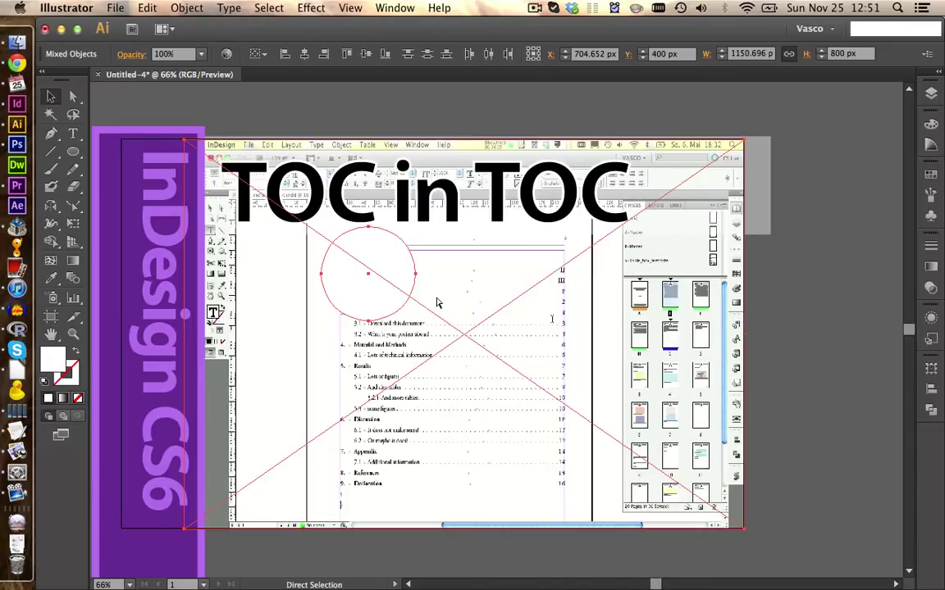
drag(437, 302, 469, 298)
right_click(400, 292)
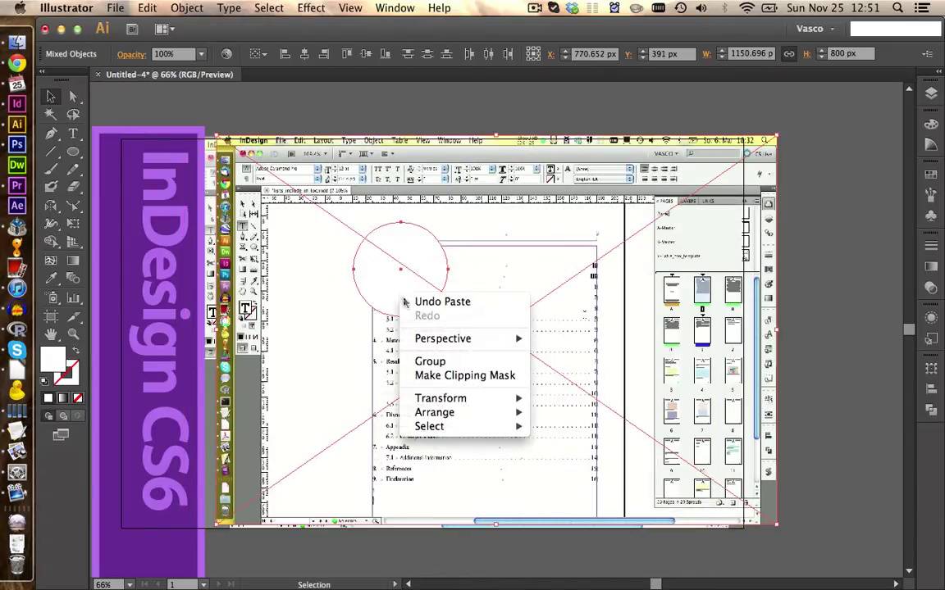
click(437, 376)
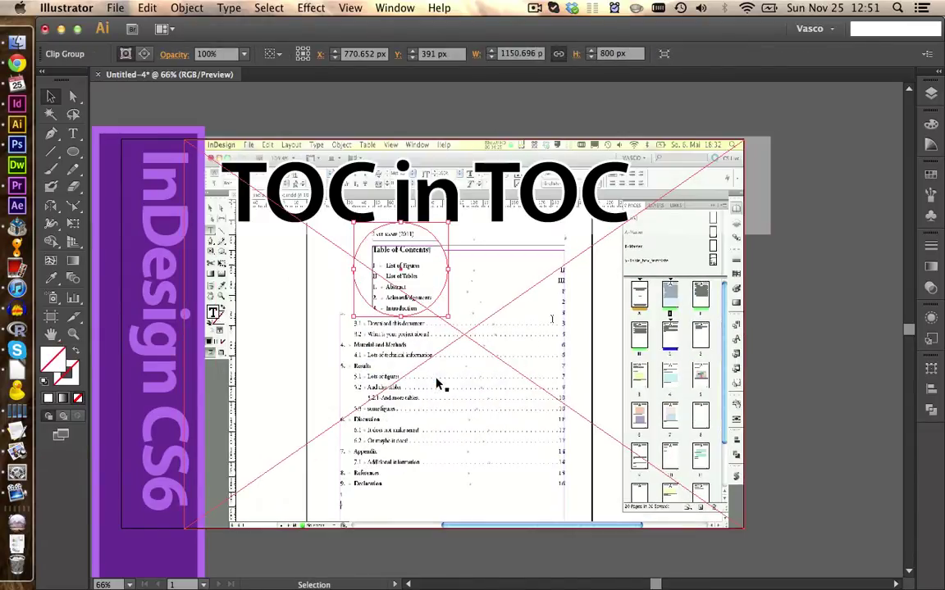
Move the clipped circle down and to the left, clear of the original white circle.
key(super+z)
key(super+z)
key(super+z)
key(super+z)
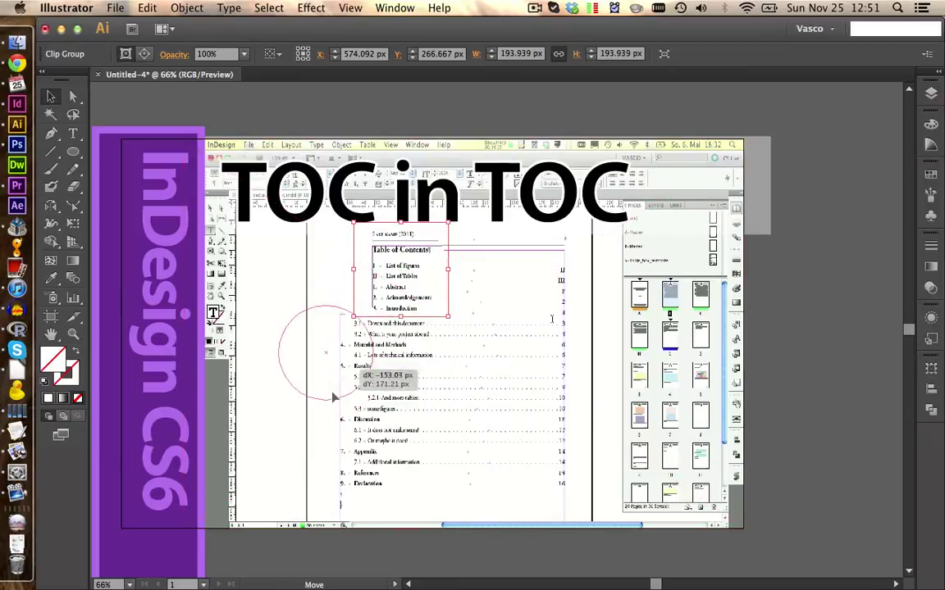
Give the original white circle no fill and a cyan stroke of 6 pt.
click(373, 293)
key(d)
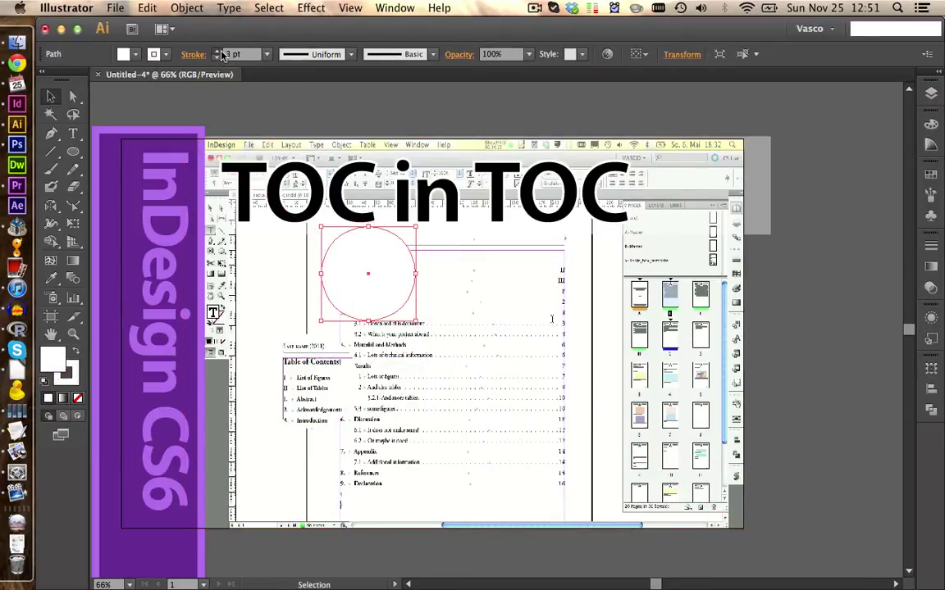
click(218, 51)
click(135, 54)
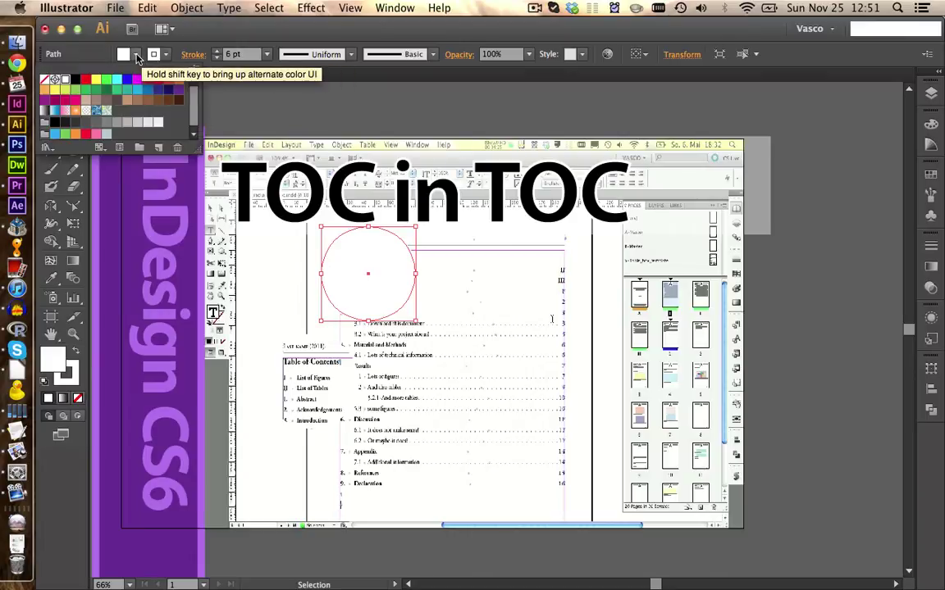
click(45, 79)
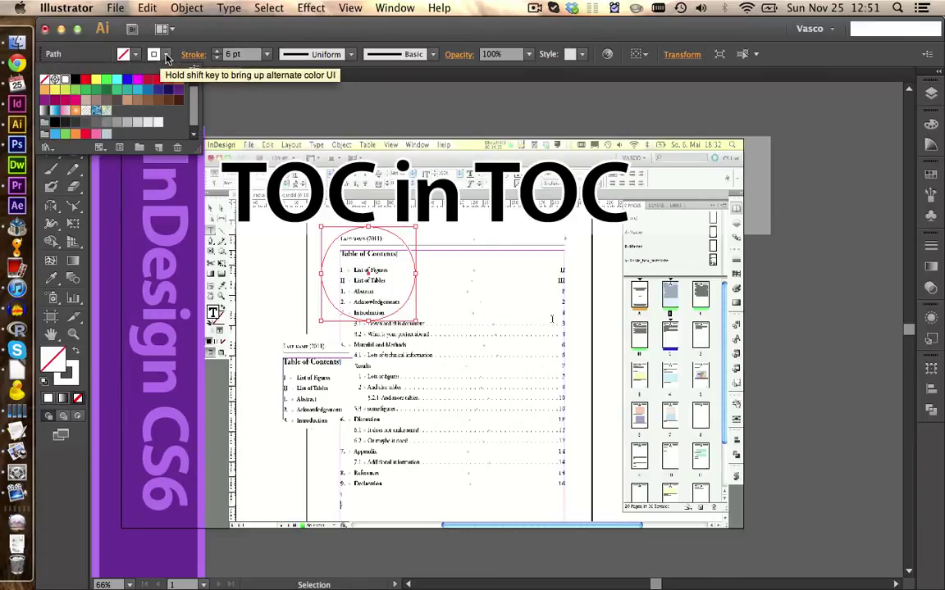
click(117, 79)
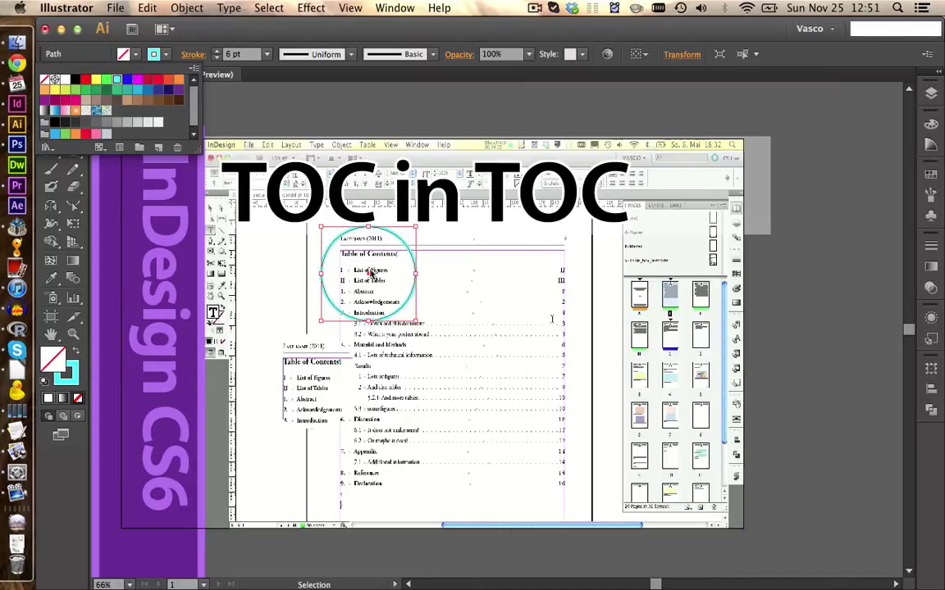
Move the cyan circle onto the clipped circle and align the two by their horizontal and vertical centres.
click(406, 250)
drag(404, 250, 345, 351)
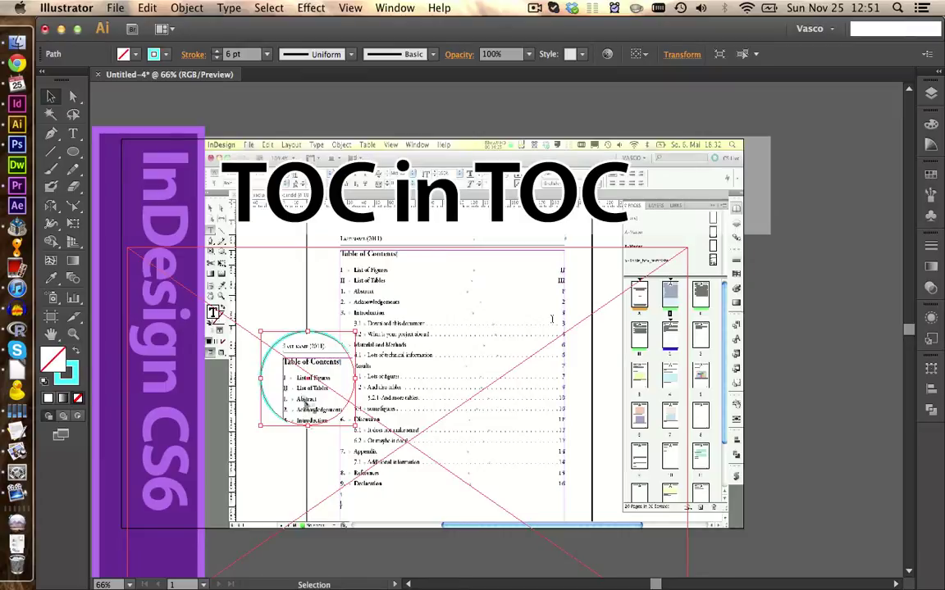
shift+click(275, 369)
click(931, 389)
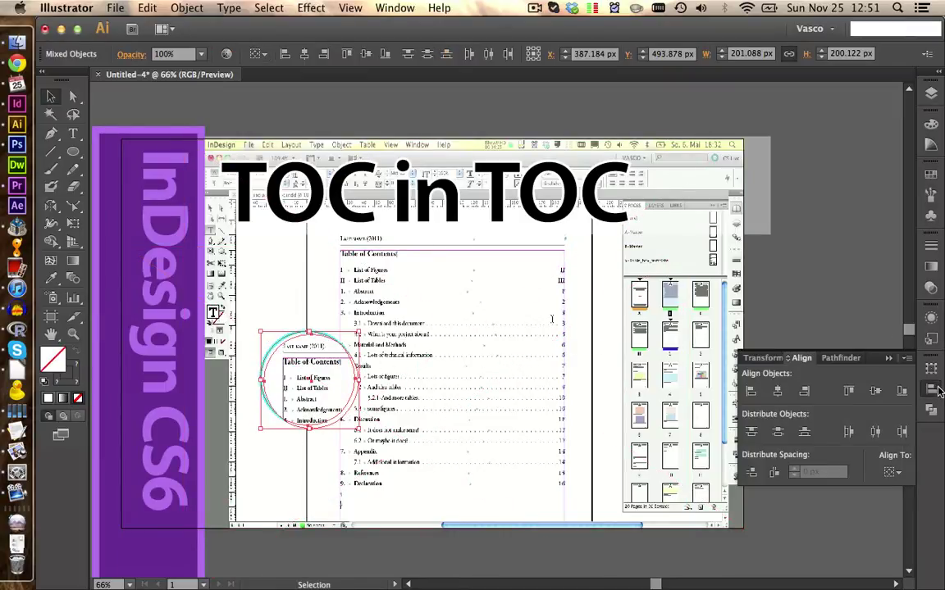
click(780, 393)
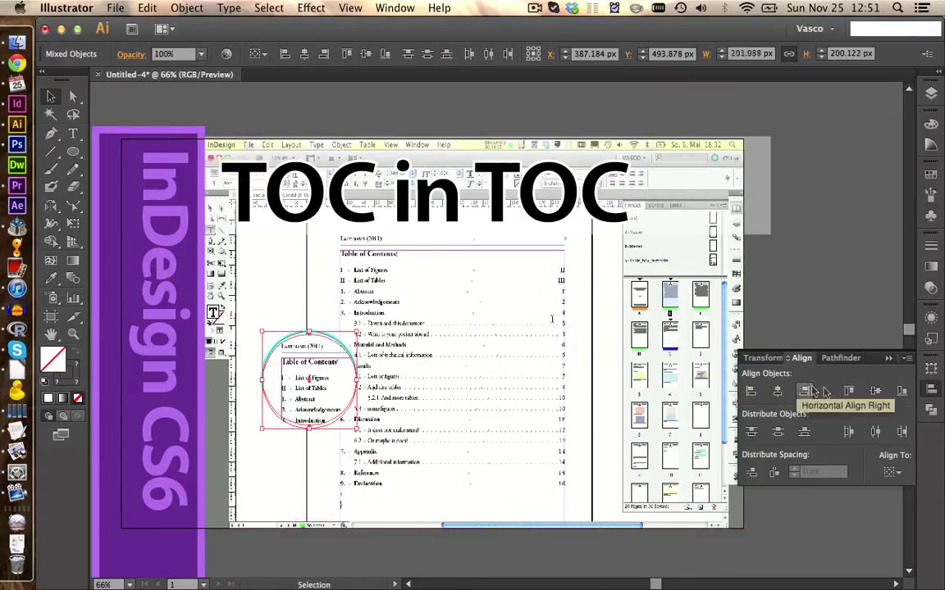
click(875, 391)
click(932, 390)
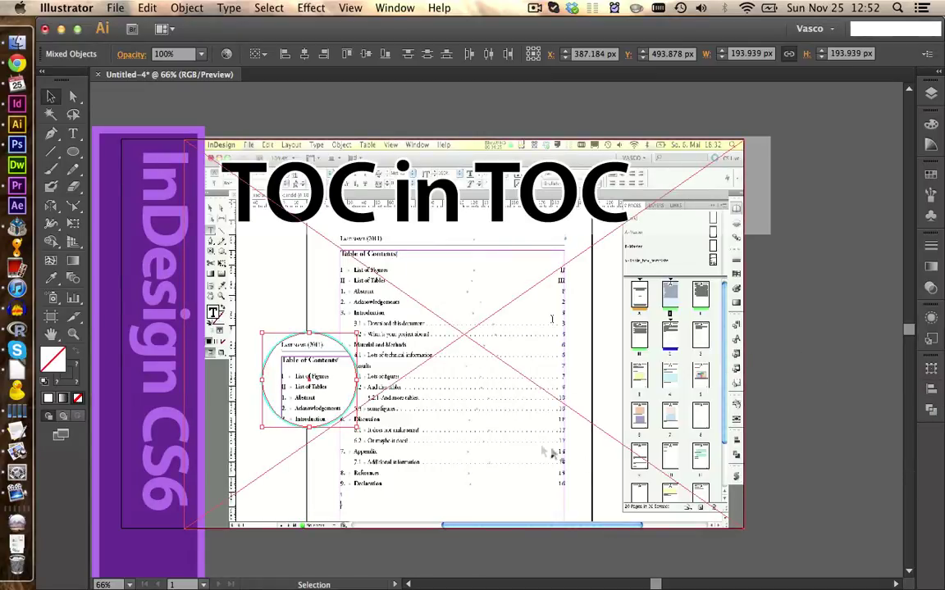
Enlarge the clipped circle and its cyan outline proportionally to about 594 px and place them beside the purple band, overlapping the artboard's lower edge.
key(shift)
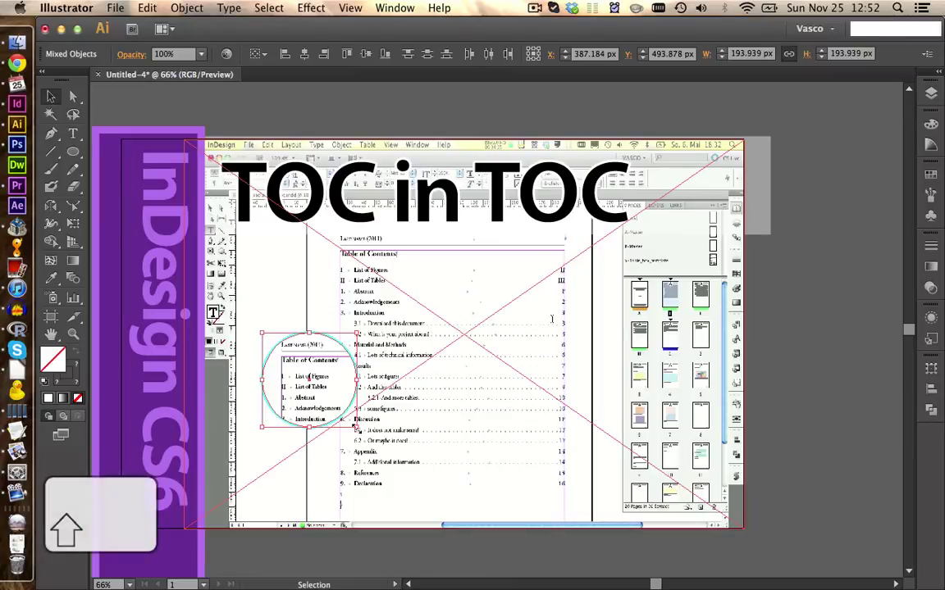
drag(354, 425, 579, 541)
drag(489, 488, 423, 476)
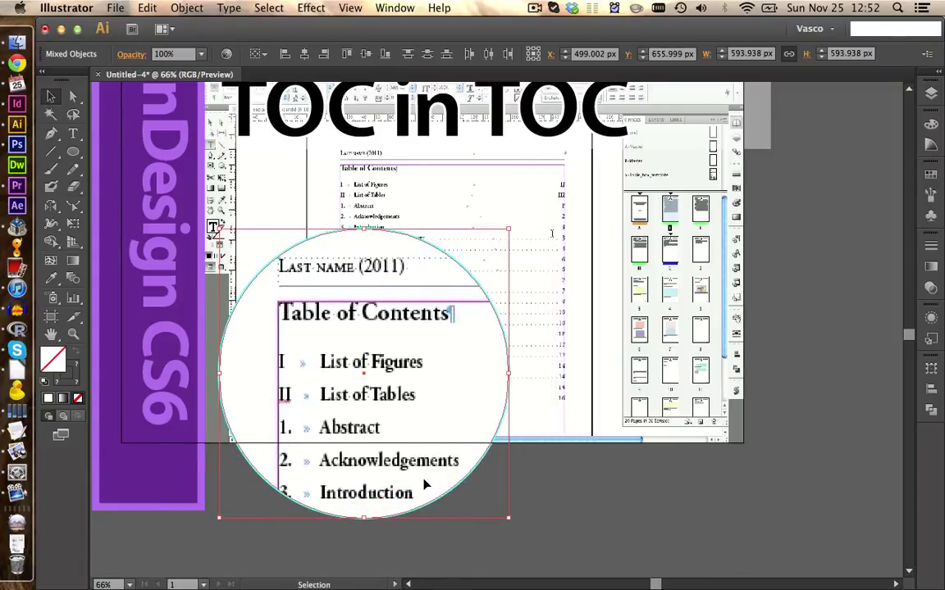
click(572, 509)
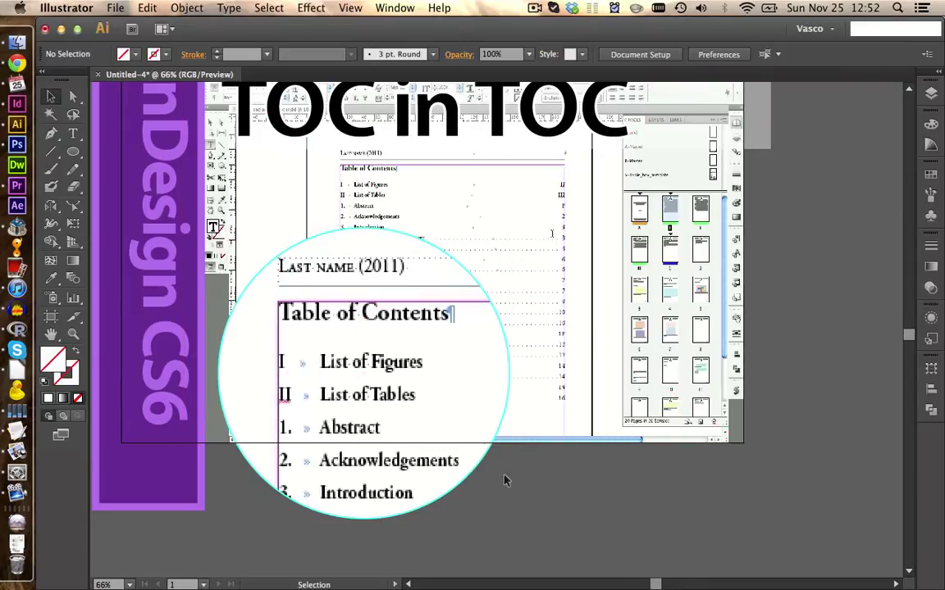
Send the enlarged clipped circle backward so the cyan outline lies in front of it.
click(490, 458)
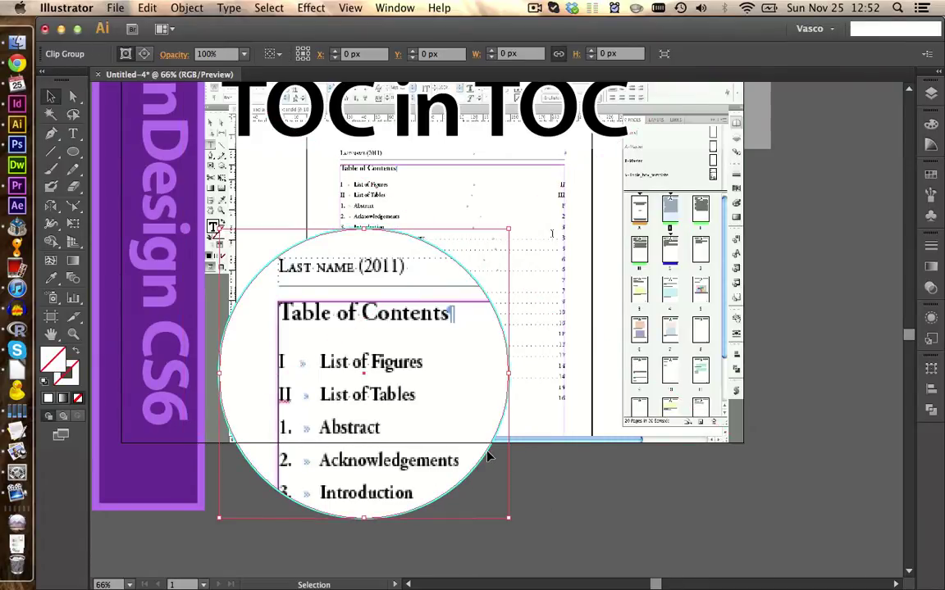
right_click(435, 428)
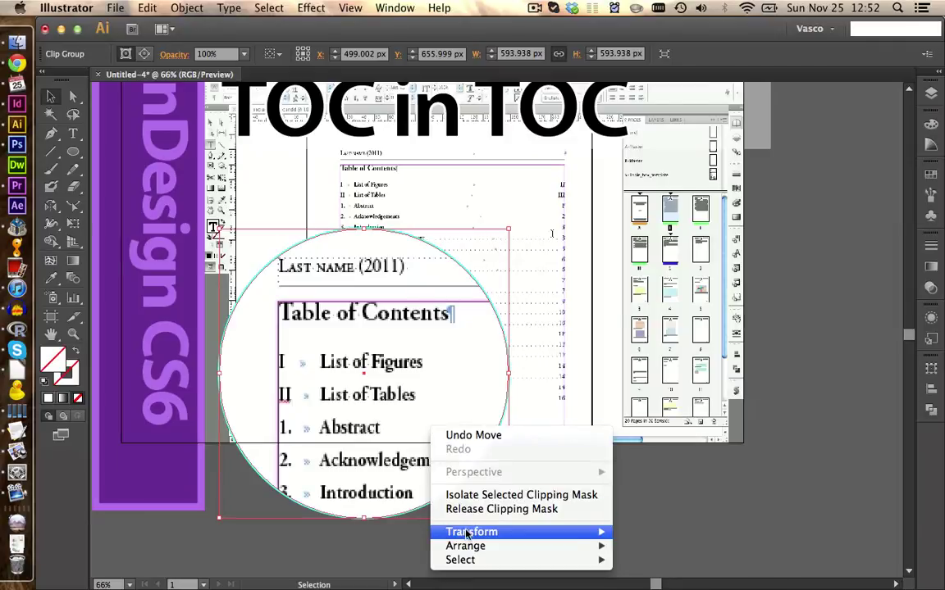
mouse_move(556, 546)
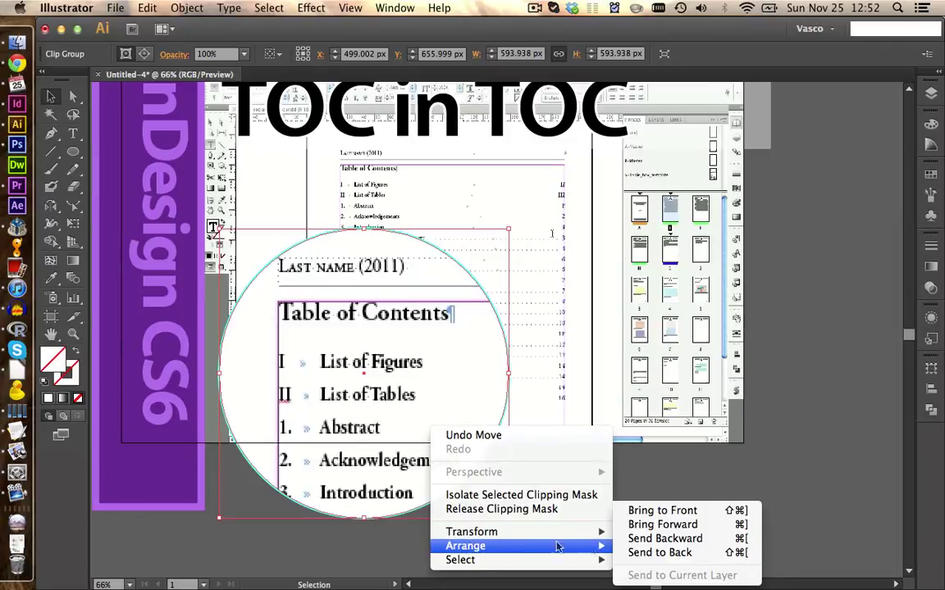
click(656, 539)
Set the cyan circle outline's stroke weight to 20 pt and deselect it.
click(483, 469)
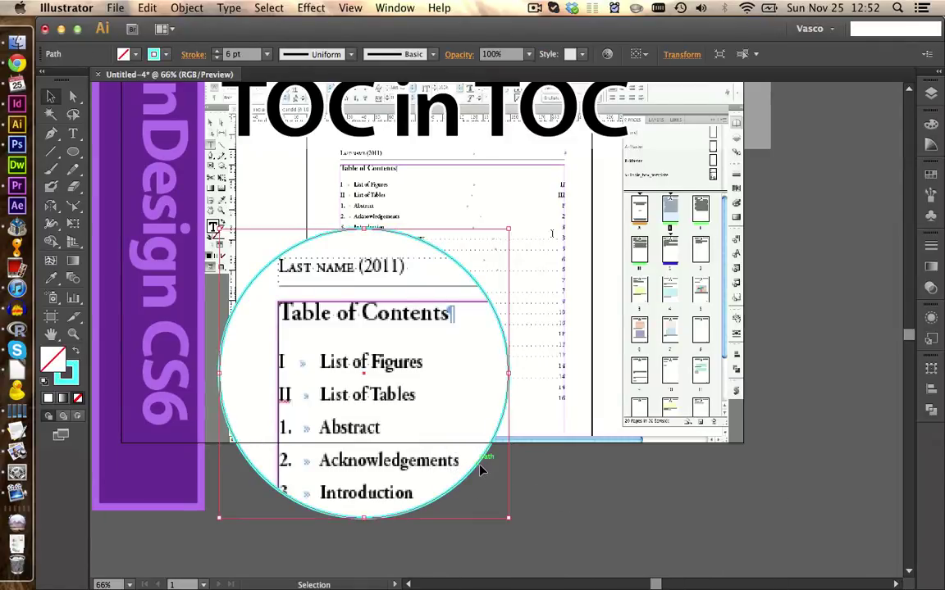
click(267, 54)
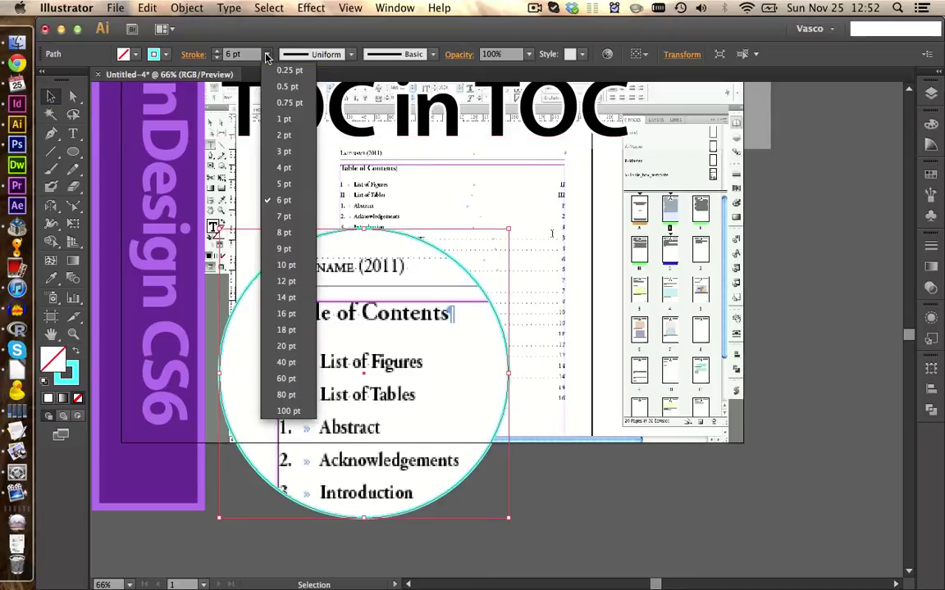
click(287, 346)
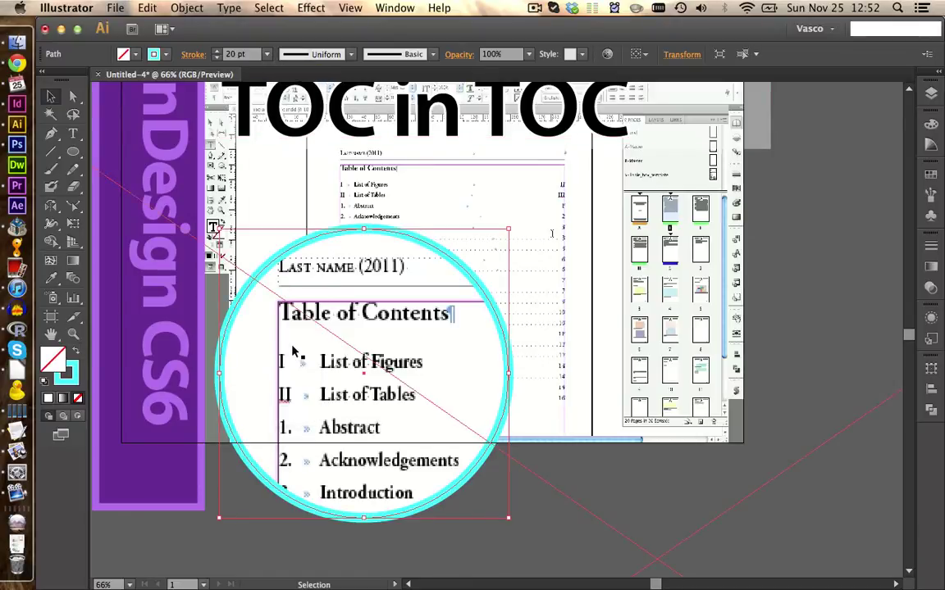
click(571, 503)
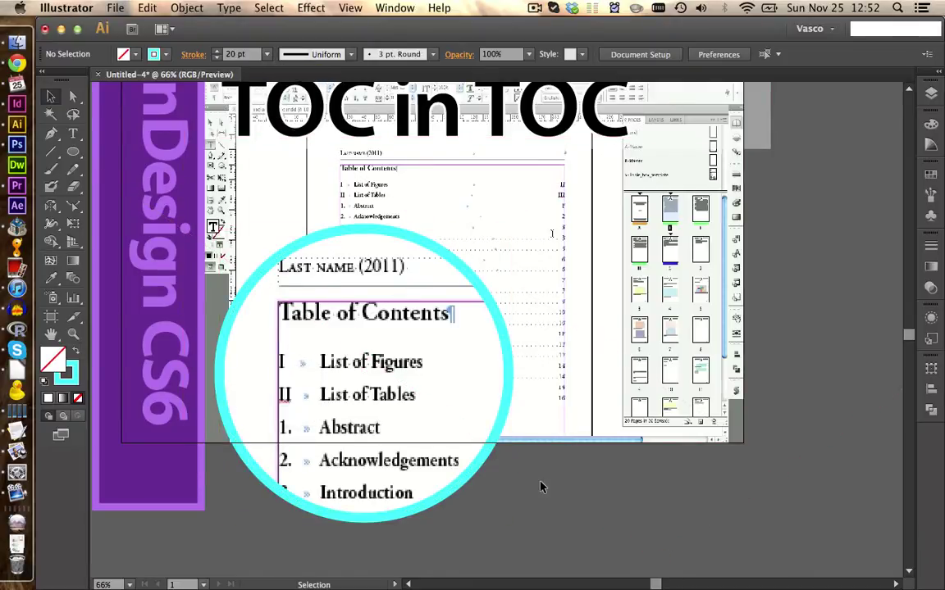
Send the clipped Table of Contents circle one more level backward beneath its thick cyan outline.
click(401, 371)
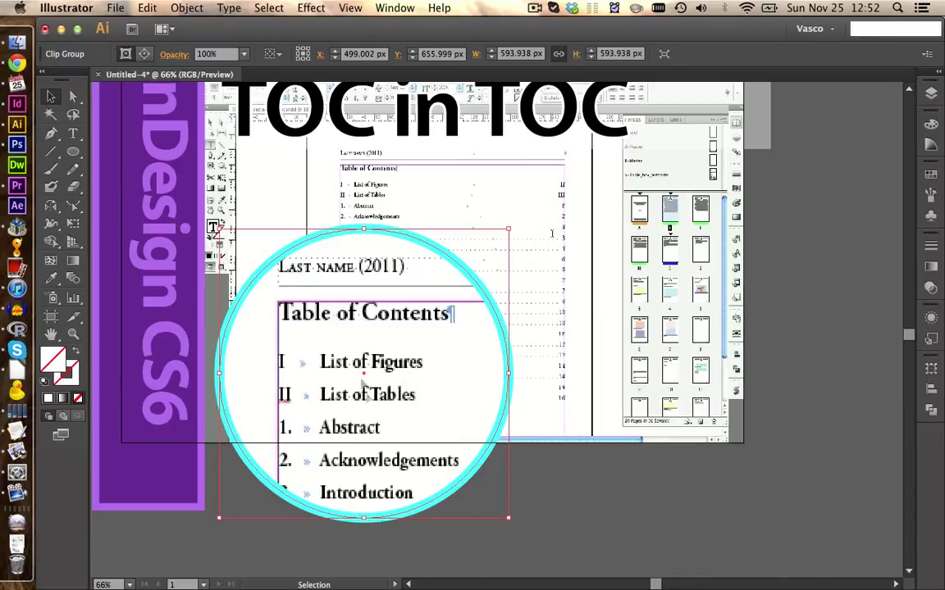
right_click(480, 470)
mouse_move(534, 564)
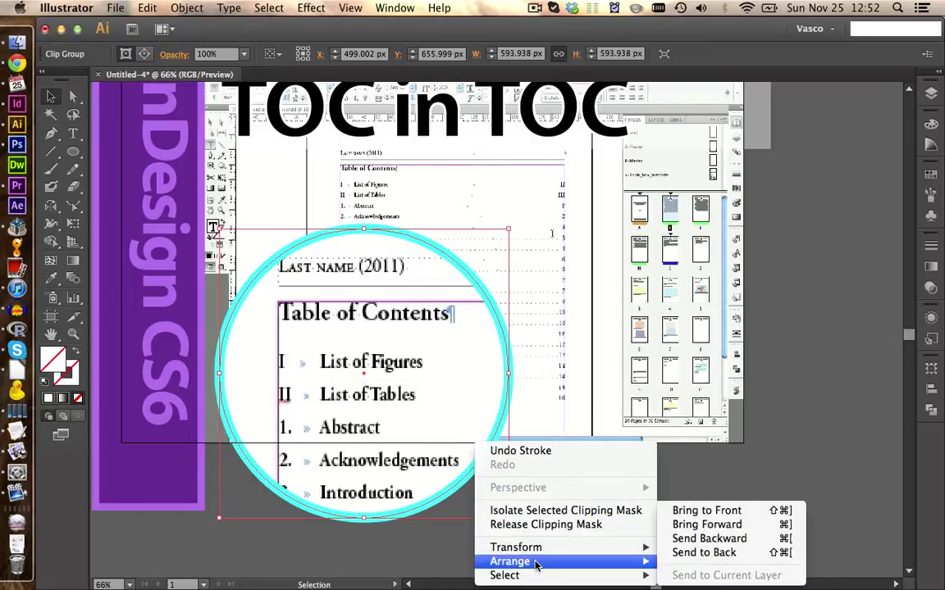
click(704, 540)
Shift the screenshot inside the clipped circle slightly left and down within the cyan ring, and leave isolation mode.
double_click(369, 458)
click(366, 452)
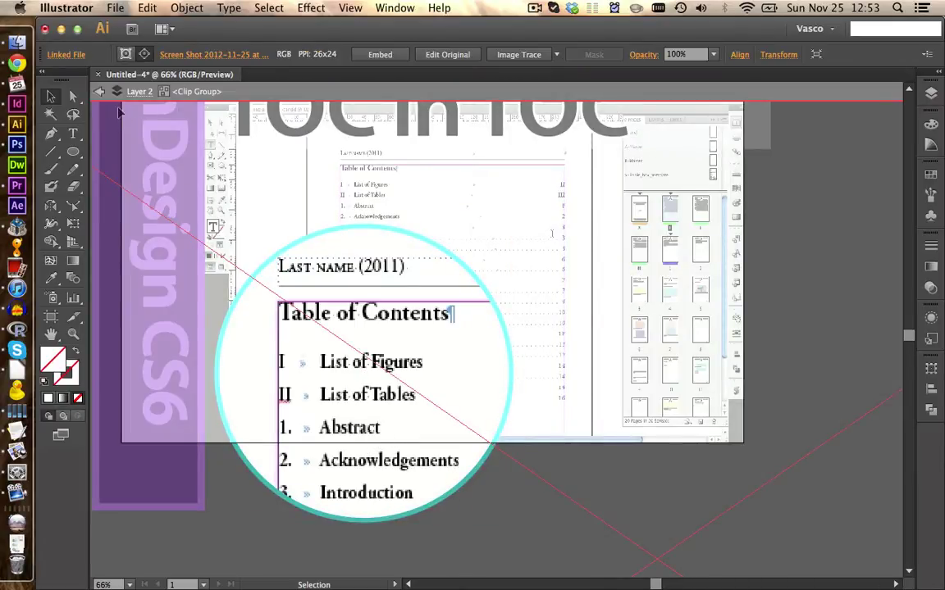
mouse_move(382, 428)
mouse_down()
mouse_move(410, 422)
mouse_move(345, 402)
mouse_move(370, 421)
mouse_up()
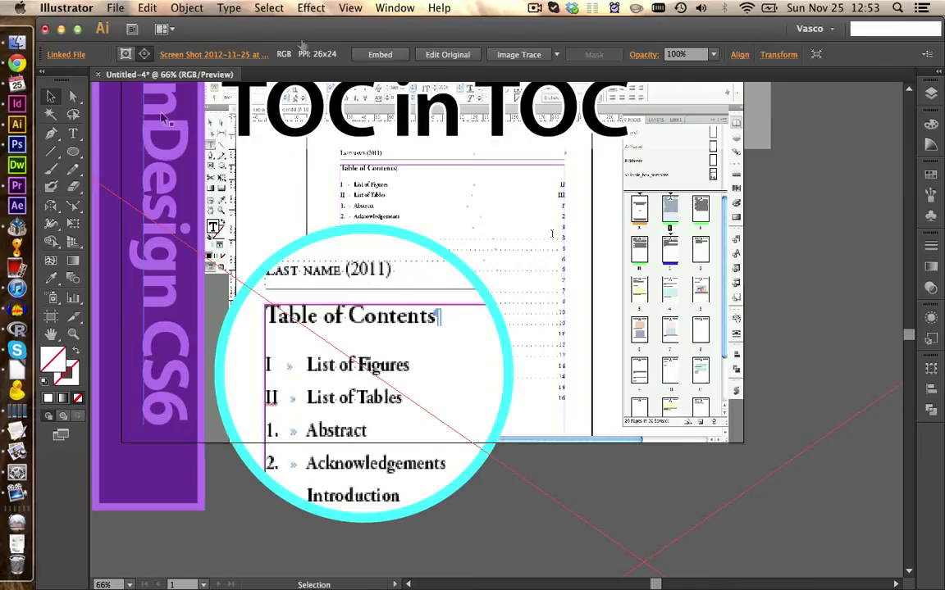
scroll(498, 295, up, 8)
scroll(492, 213, down, 5)
click(475, 121)
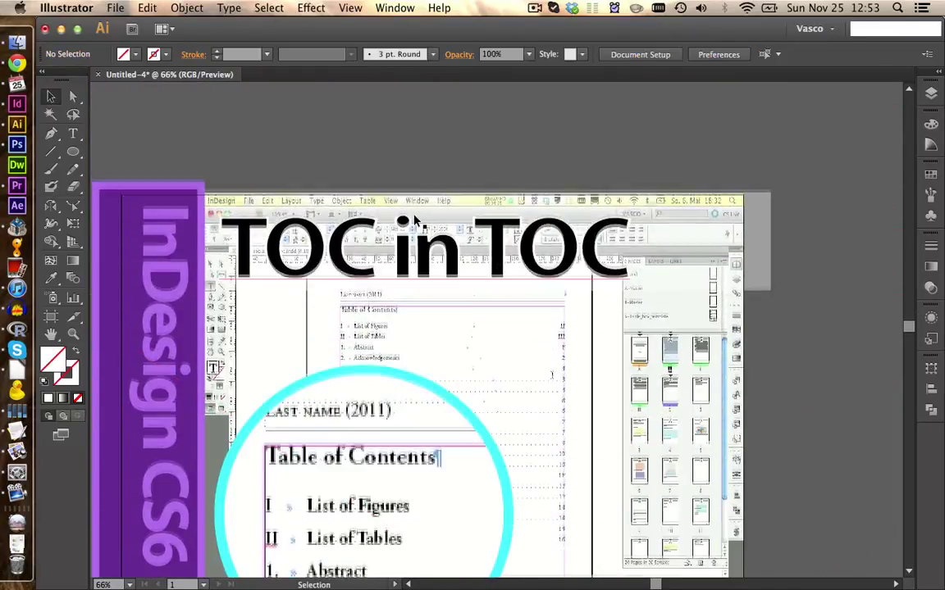
scroll(372, 190, down, 3)
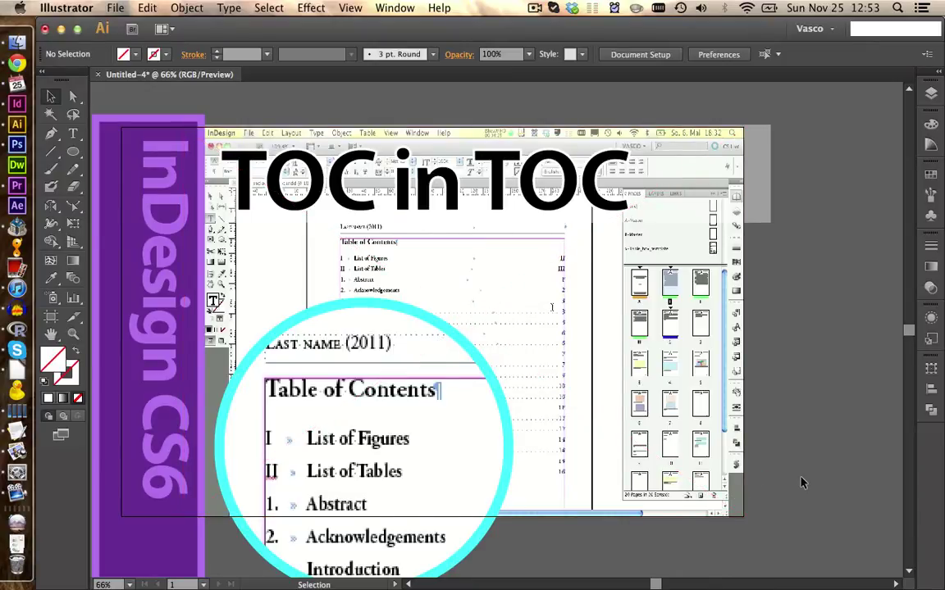
Export the artboard for web as a 1280 x 800 px PNG-24 named 4 TOC in a TOC2 in the 2012 indesign_beyond folder.
click(118, 8)
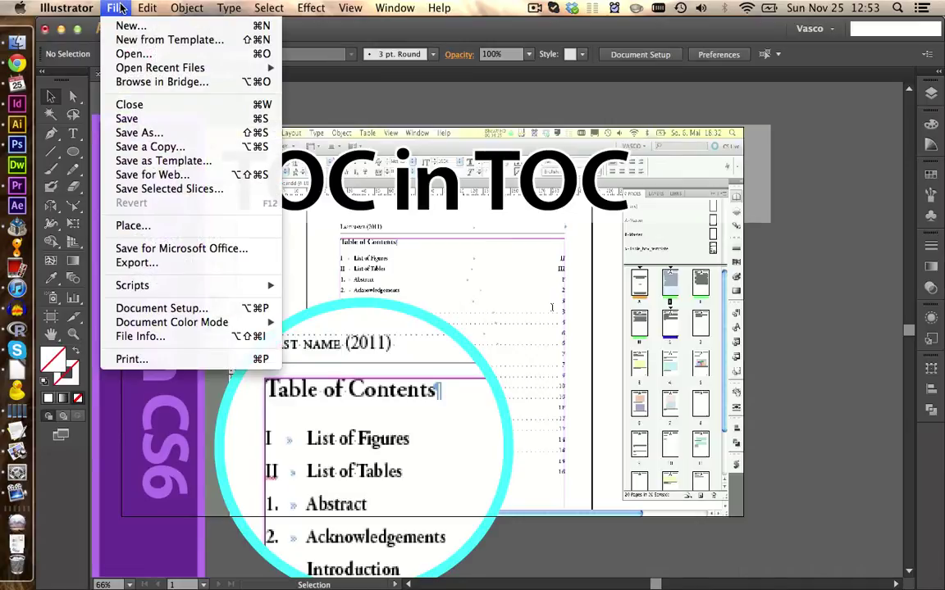
click(163, 177)
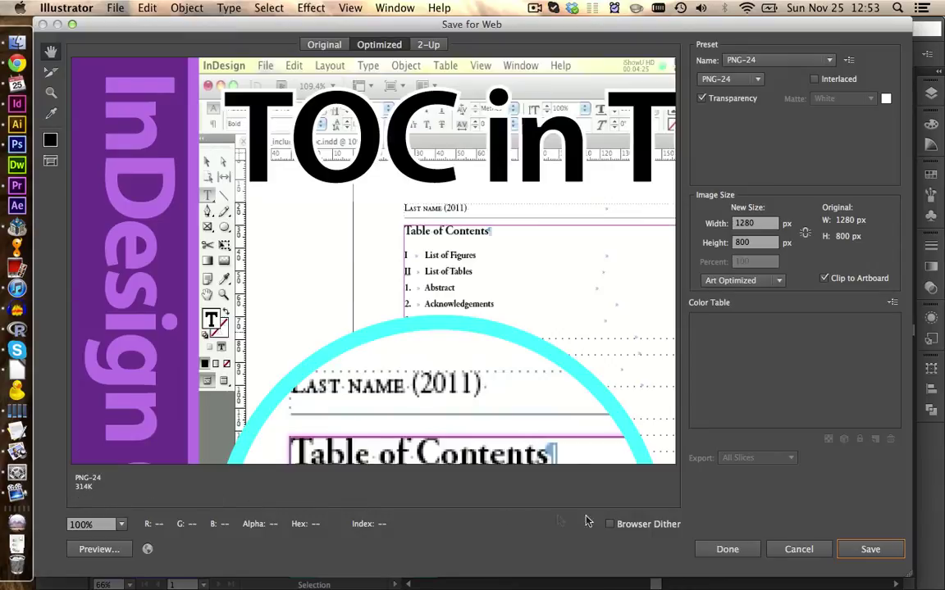
click(870, 550)
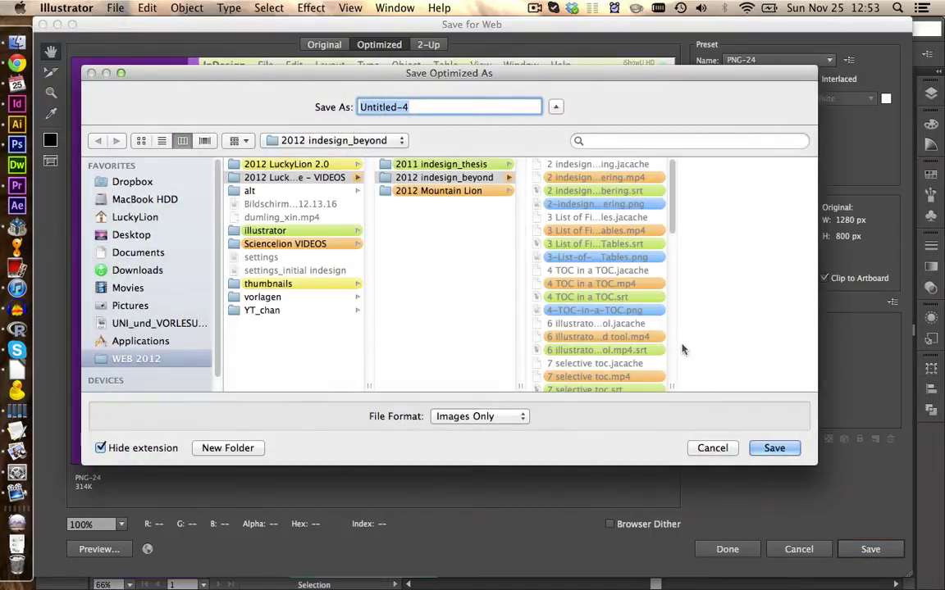
click(591, 284)
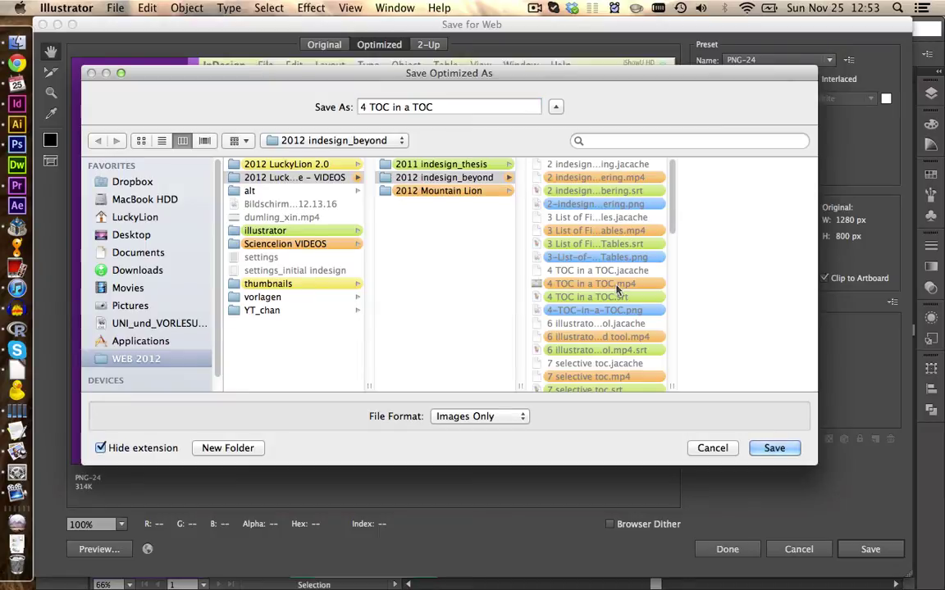
click(450, 108)
text(2)
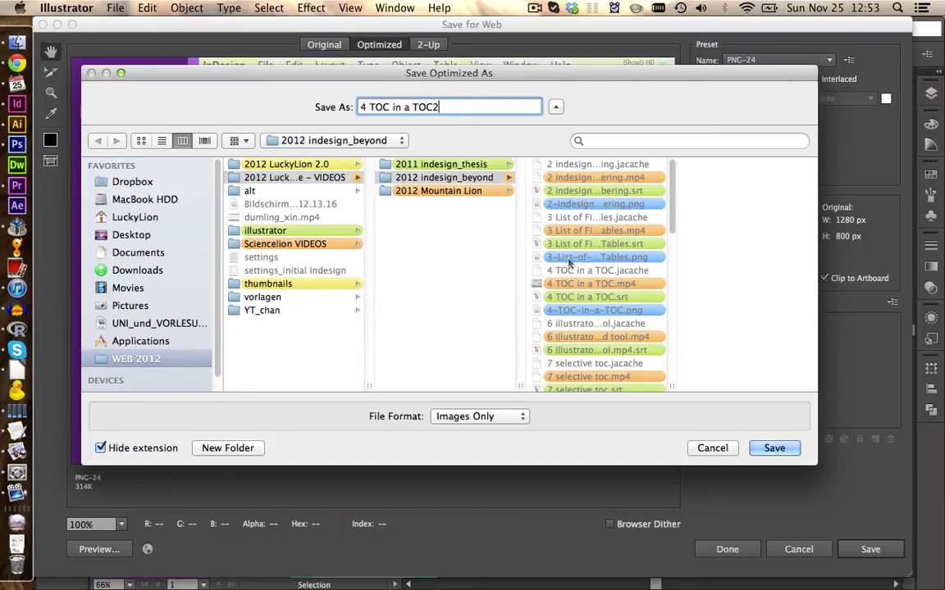
click(765, 450)
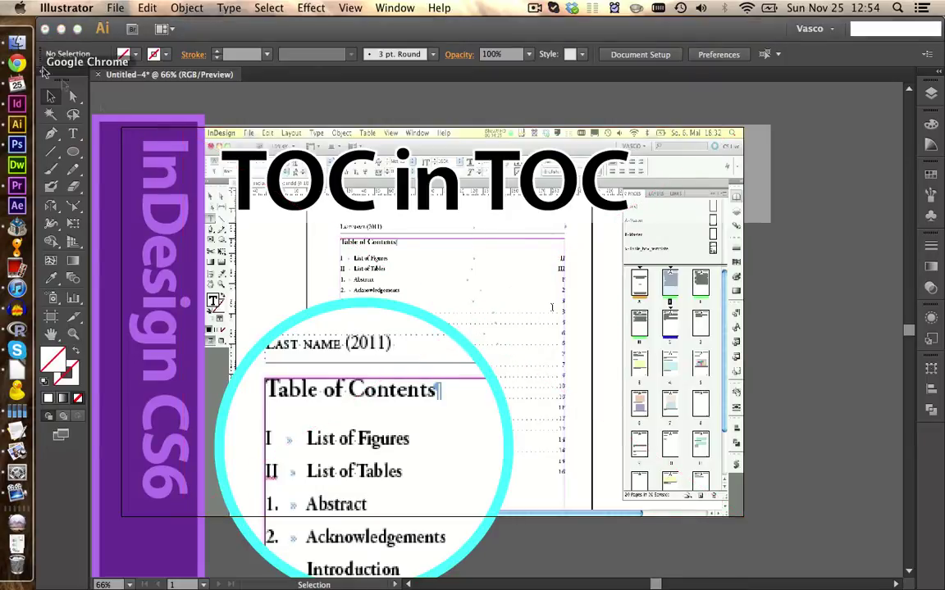
Switch to Finder and preview 4-TOC-in-a-TOC2.png and the earlier 4-TOC-in-a-TOC.png for comparison.
click(16, 41)
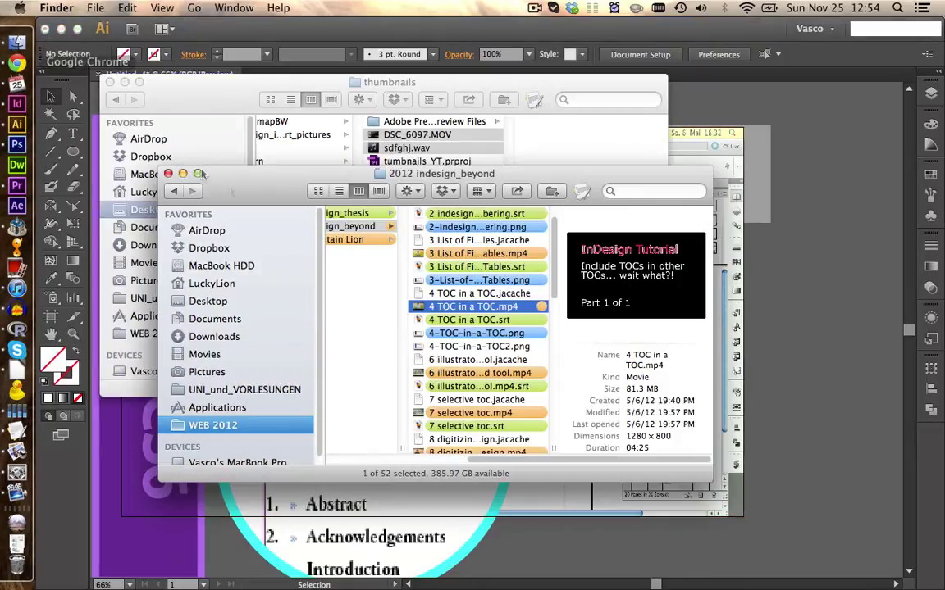
click(485, 348)
key(space)
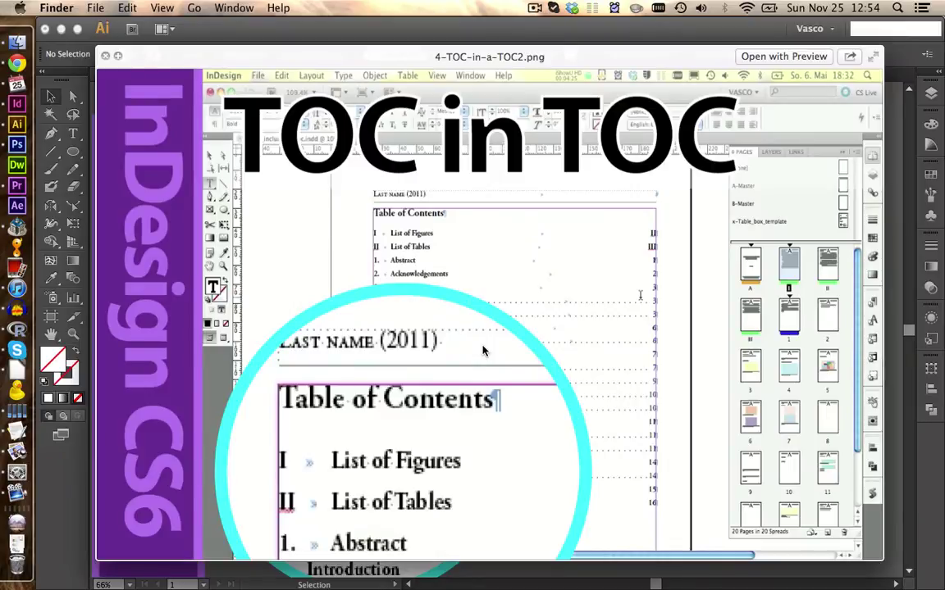
key(Up)
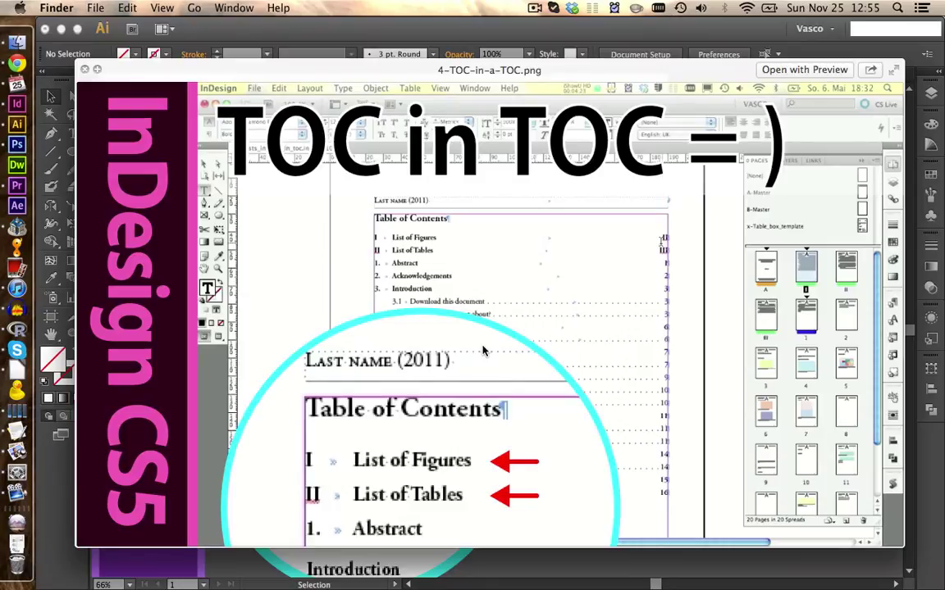
key(space)
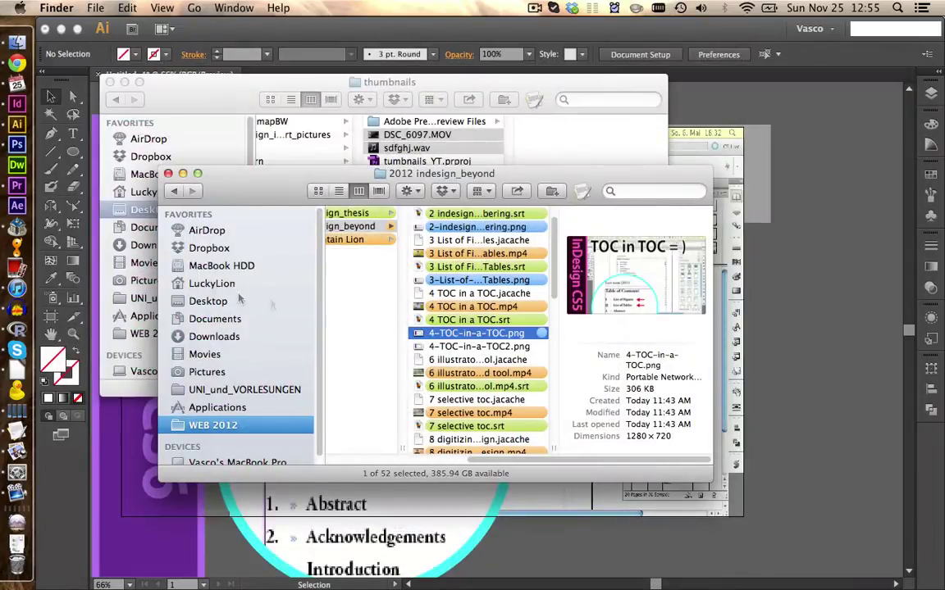
Switch to Chrome and upload 4-TOC-in-a-TOC2.png as the custom thumbnail of the YouTube video about including lists in a TOC.
click(17, 62)
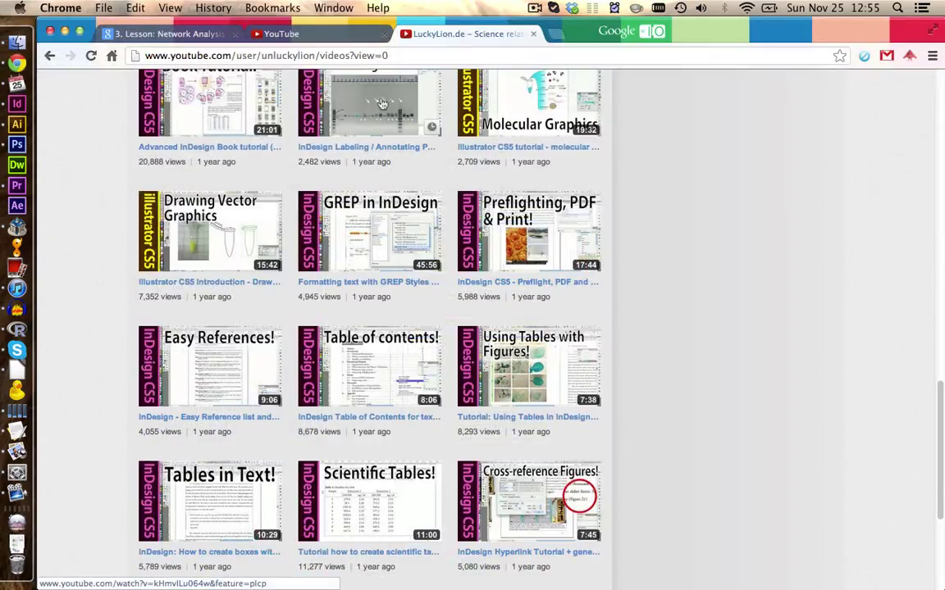
click(274, 36)
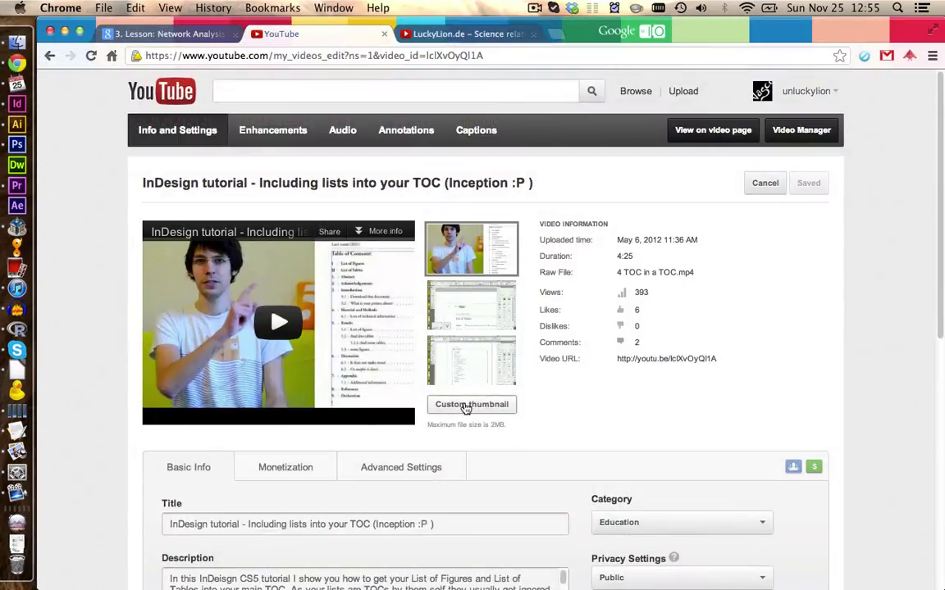
click(436, 406)
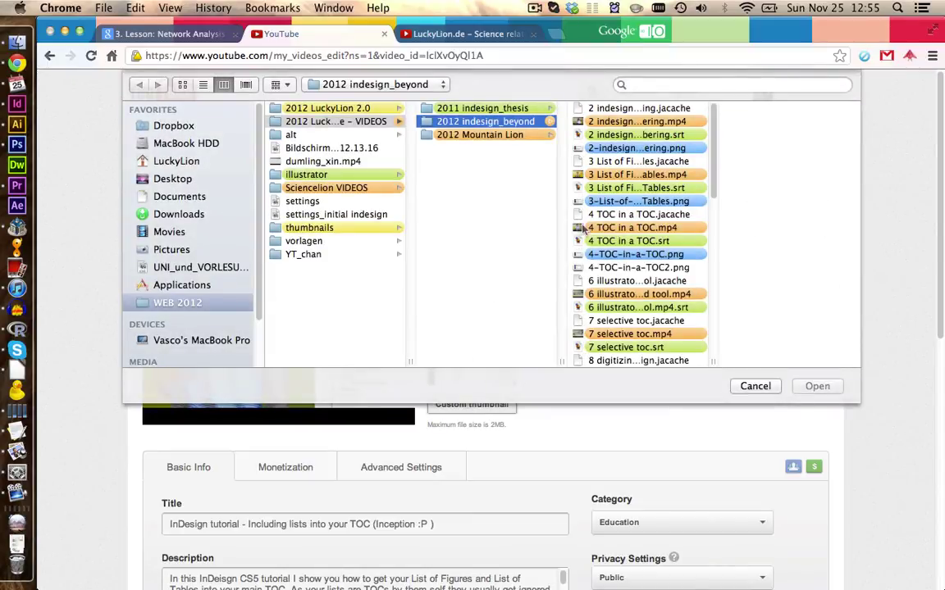
click(578, 267)
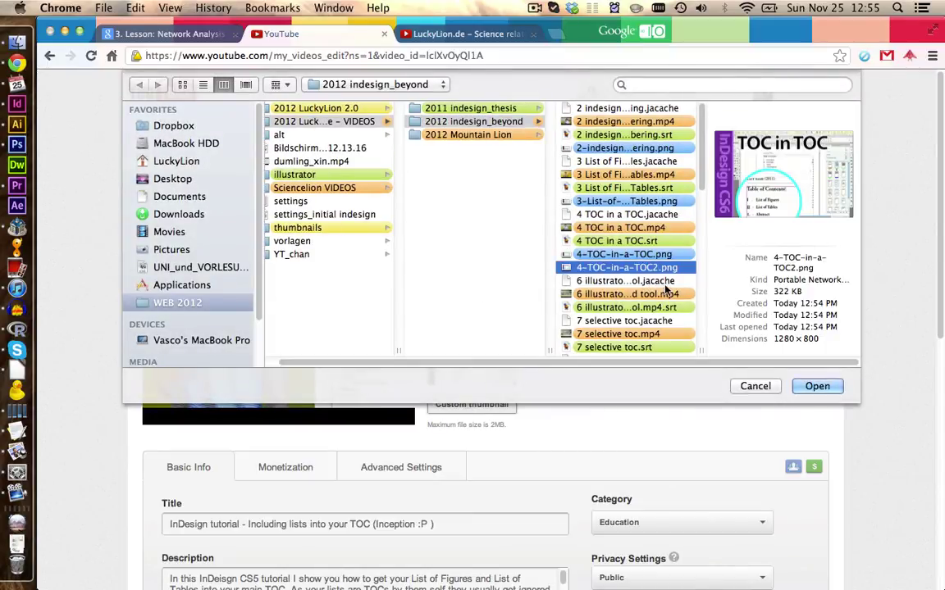
click(820, 387)
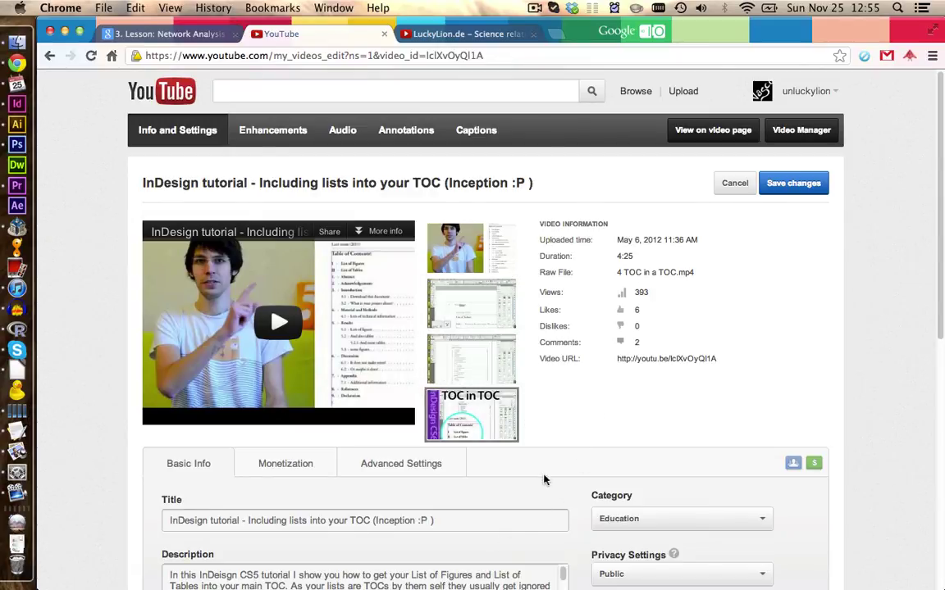
Replace the video's custom thumbnail with 4-TOC-in-a-TOC.png and save the changes to the video.
click(479, 418)
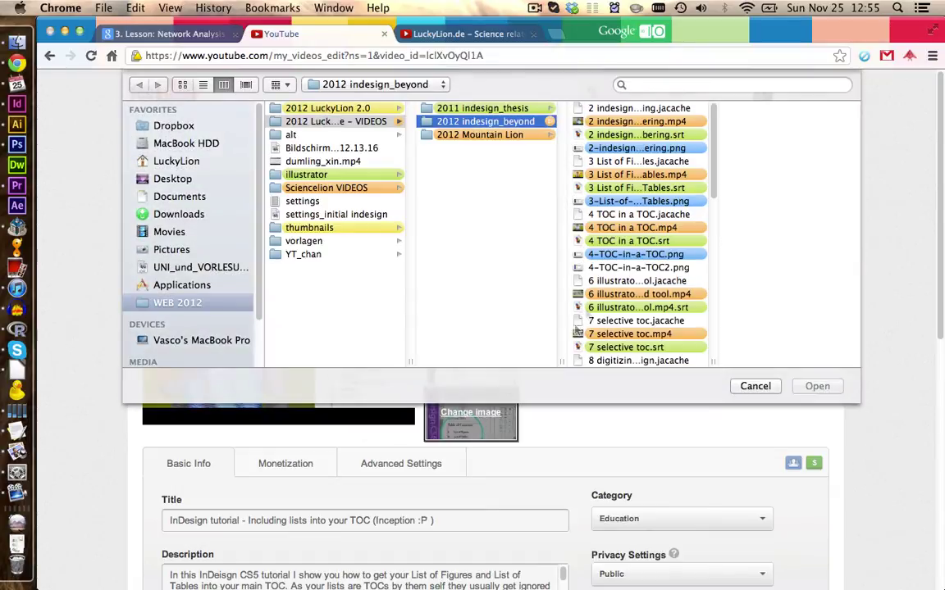
click(631, 254)
click(817, 386)
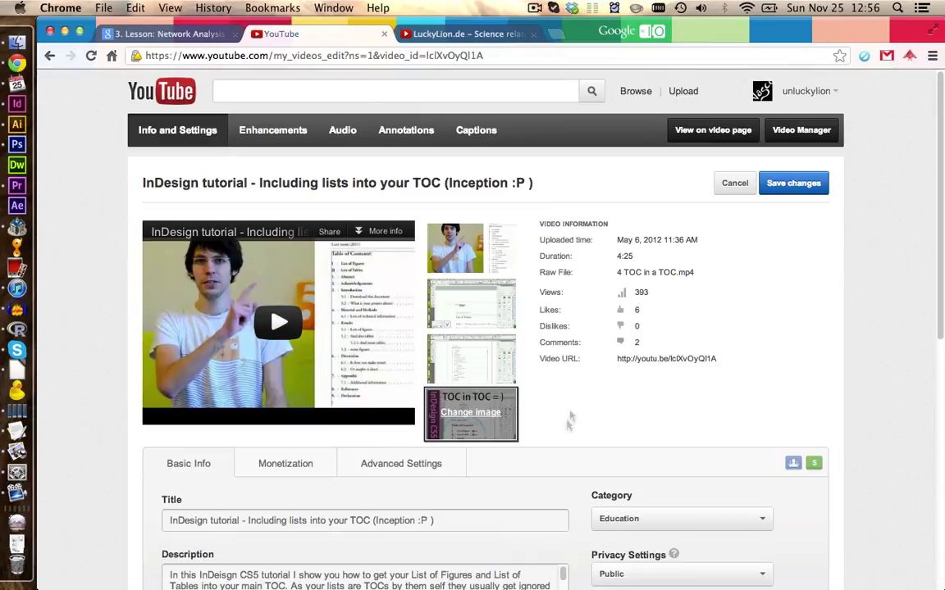
click(794, 184)
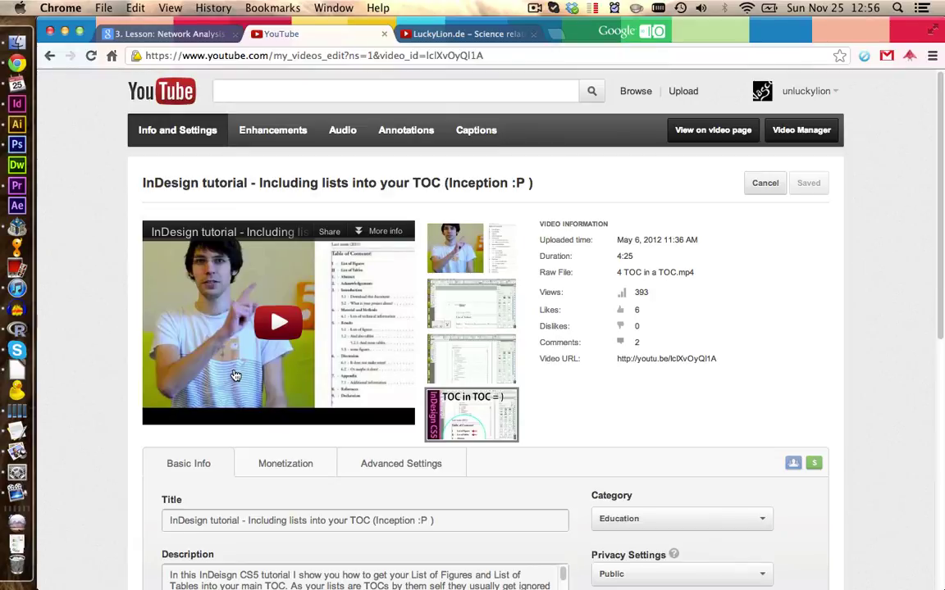
Switch back to Illustrator and set the artboard's height to 720 px.
click(17, 124)
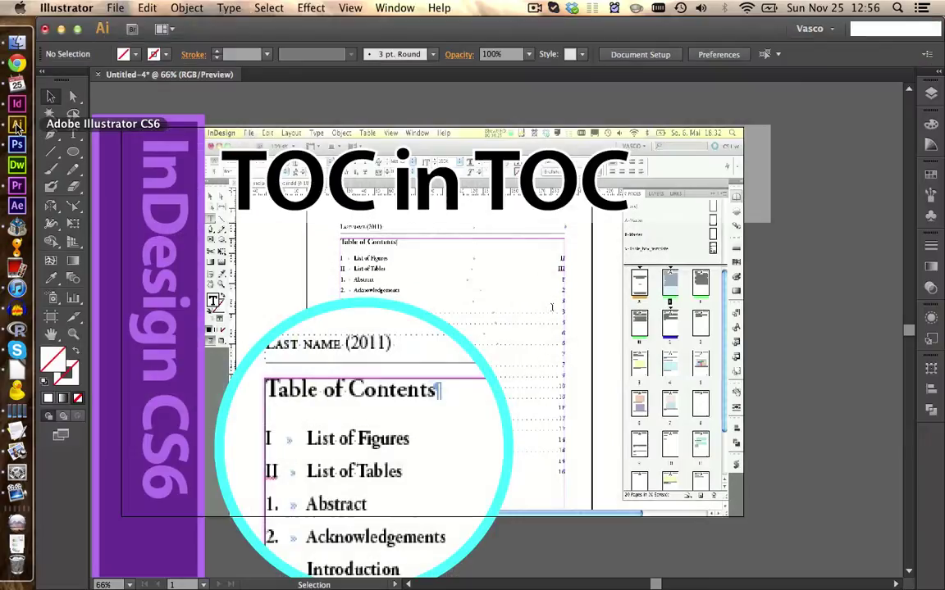
click(297, 279)
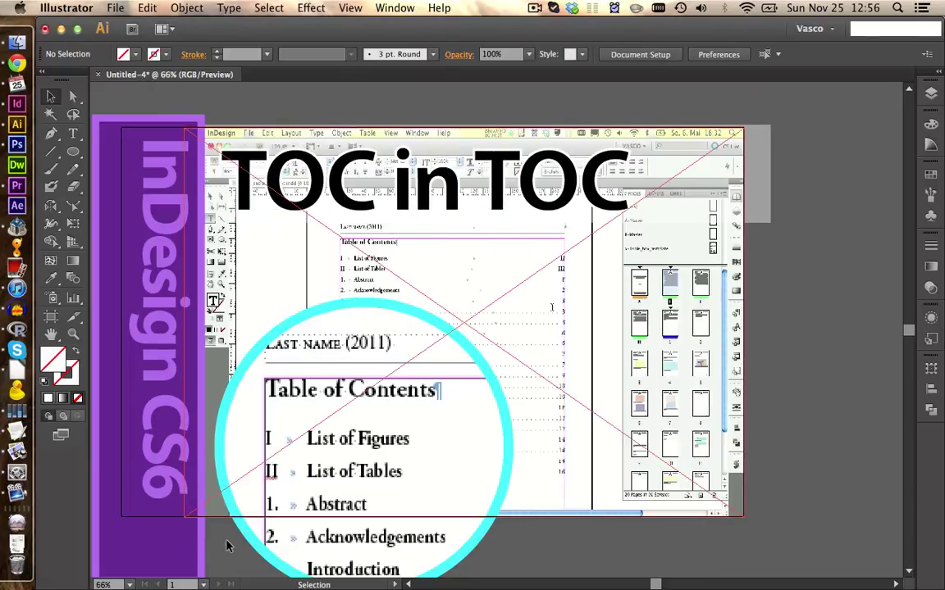
click(51, 318)
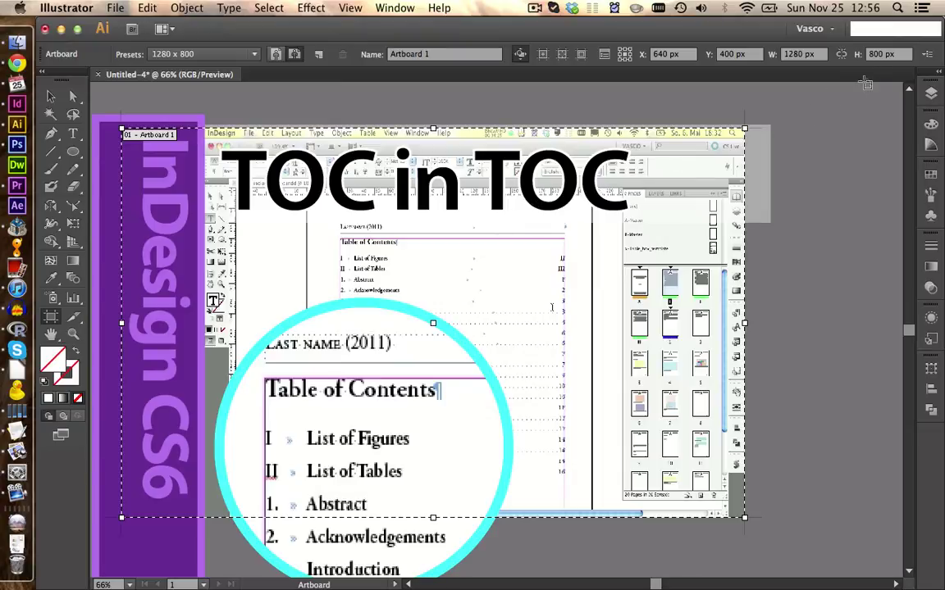
click(878, 54)
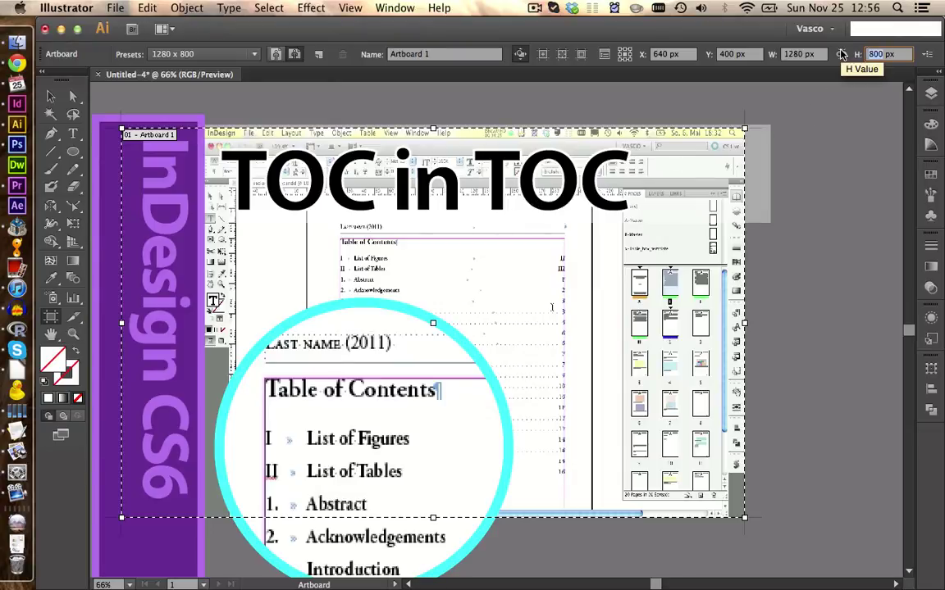
text(720)
key(Return)
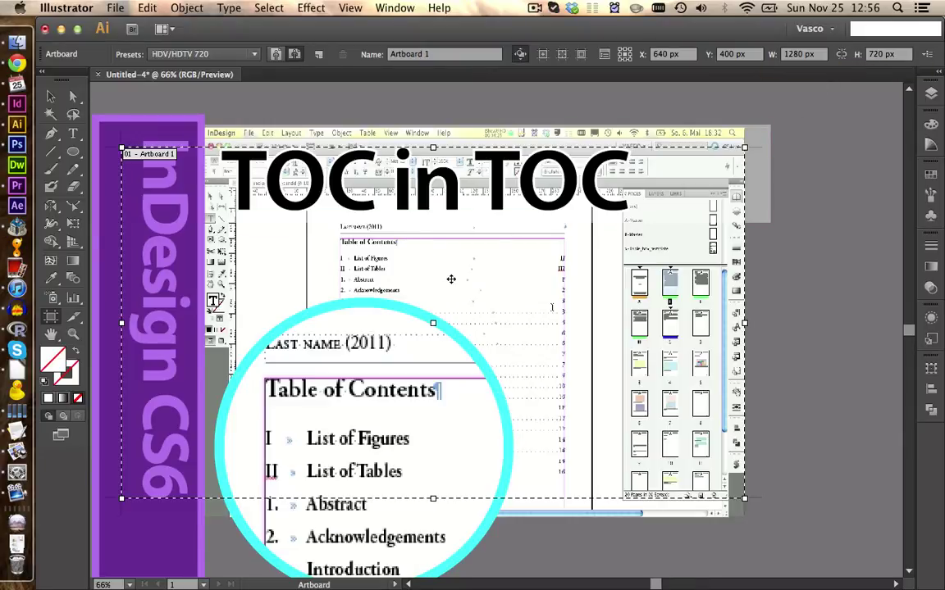
key(v)
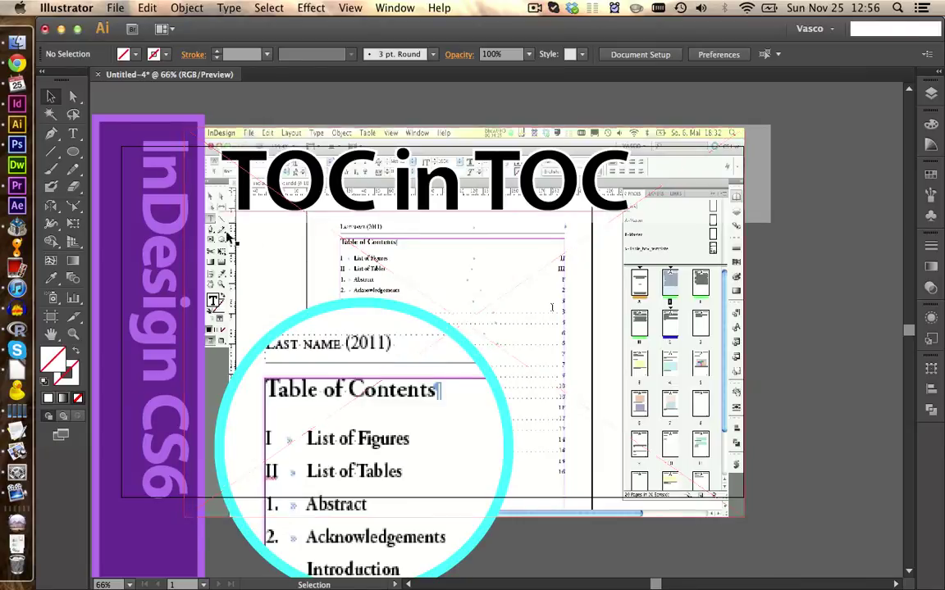
Delete the placed screenshot and the cyan-ringed magnified circle, and lock Layer 1.
click(358, 282)
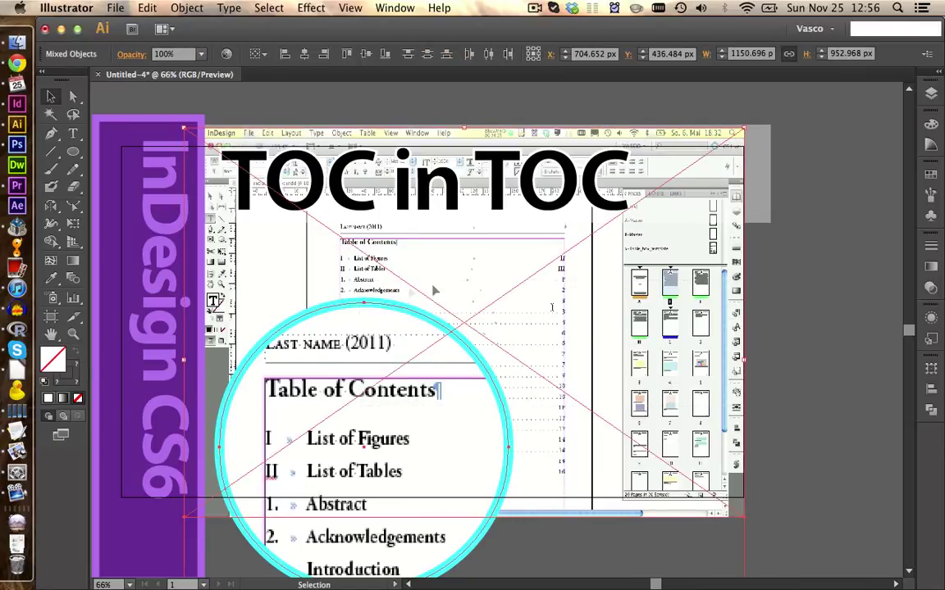
key(Delete)
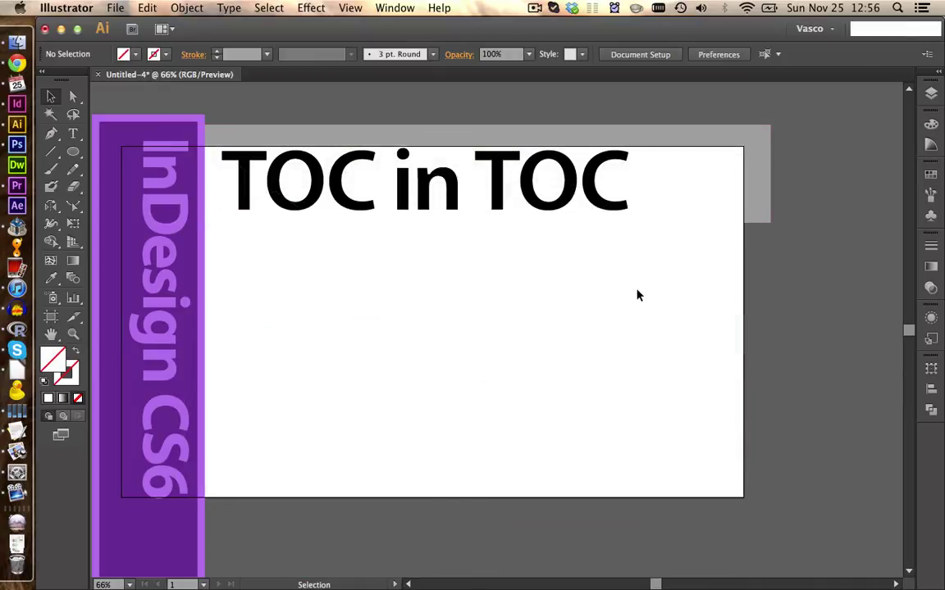
click(930, 92)
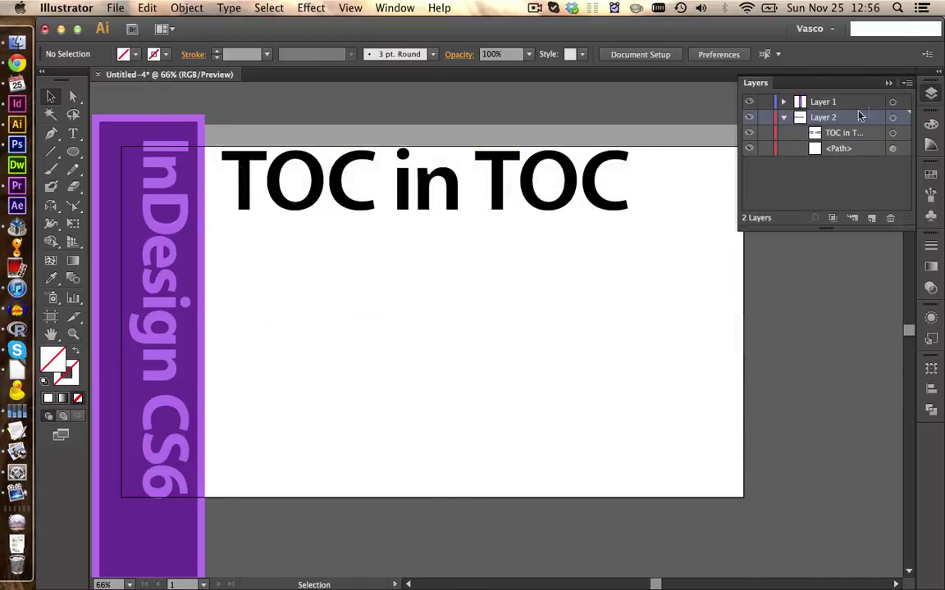
click(765, 103)
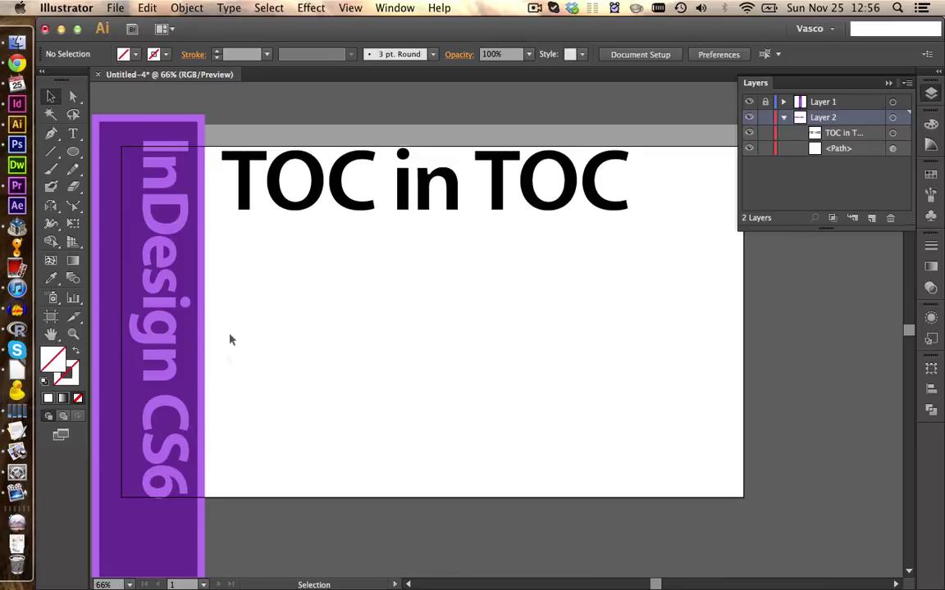